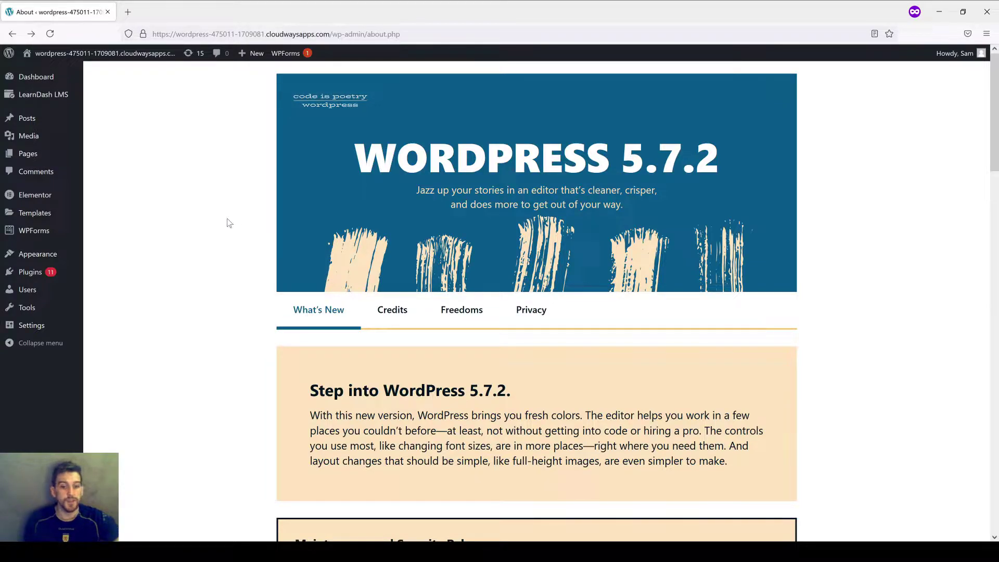
# Start a new certificate from the LearnDash LMS Certificates list
pyautogui.moveTo(64, 107)
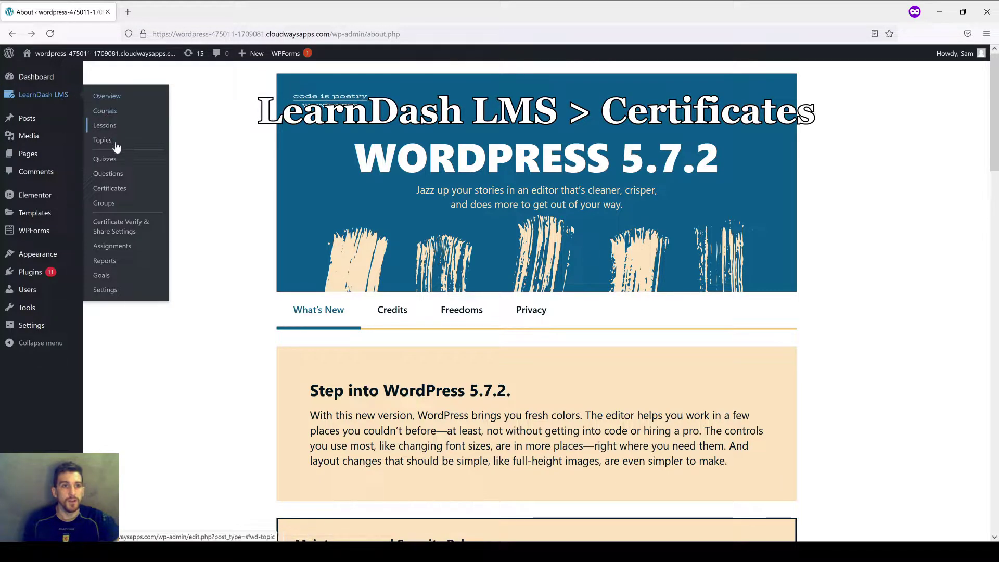
pyautogui.click(122, 190)
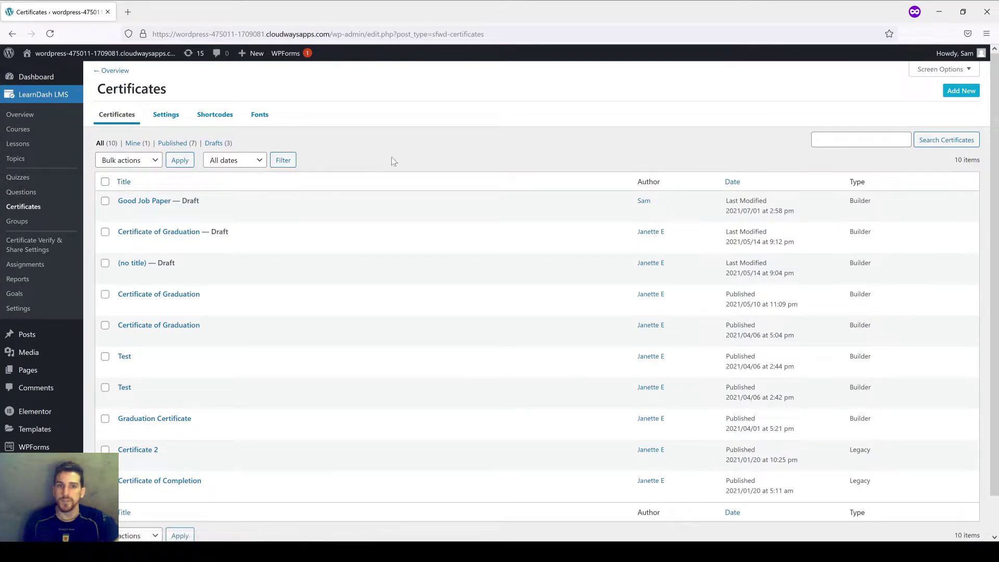
pyautogui.click(961, 92)
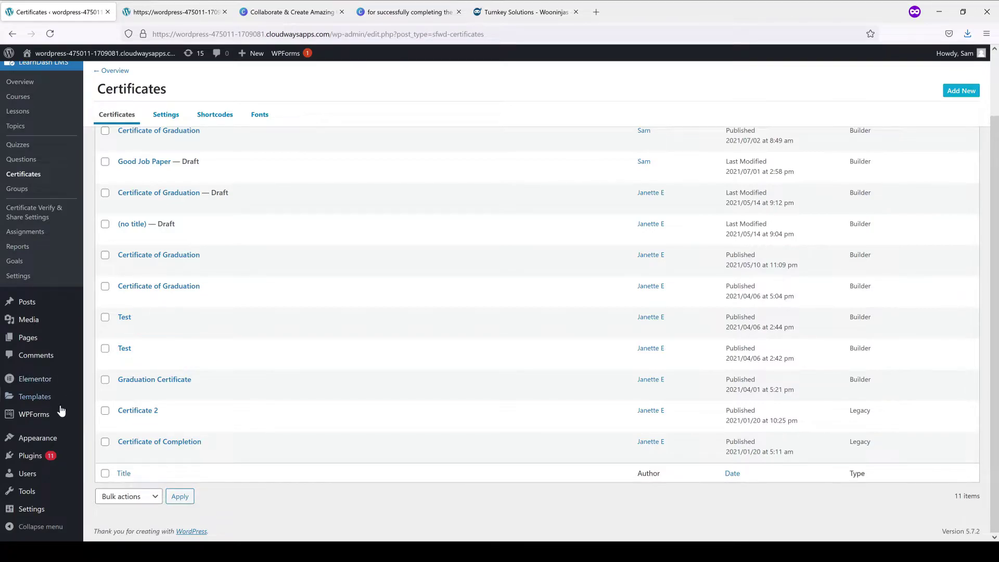
# Title the certificate 'Certificate of Graduation' and publish it
pyautogui.moveTo(51, 421)
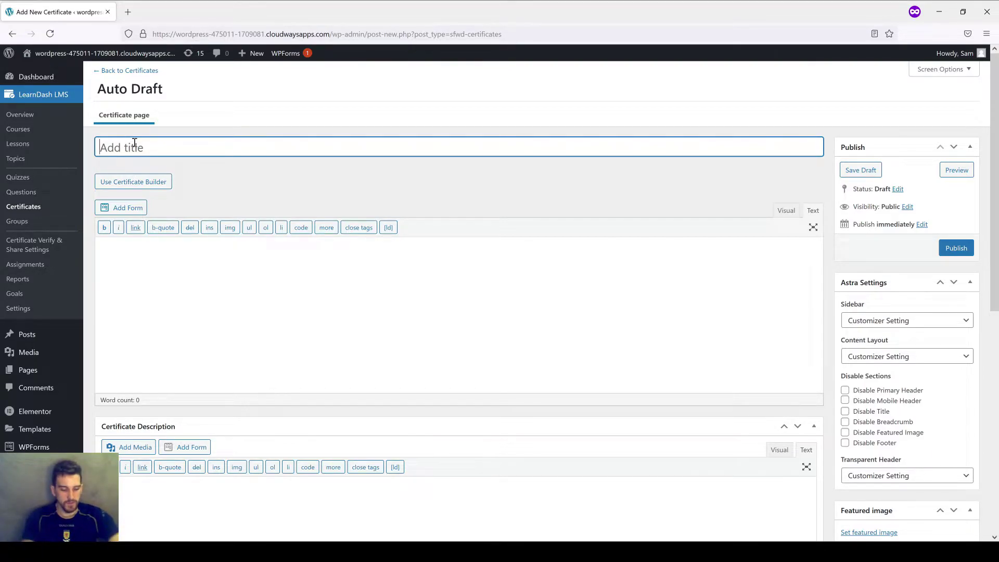
pyautogui.write('Certificate of Graduation')
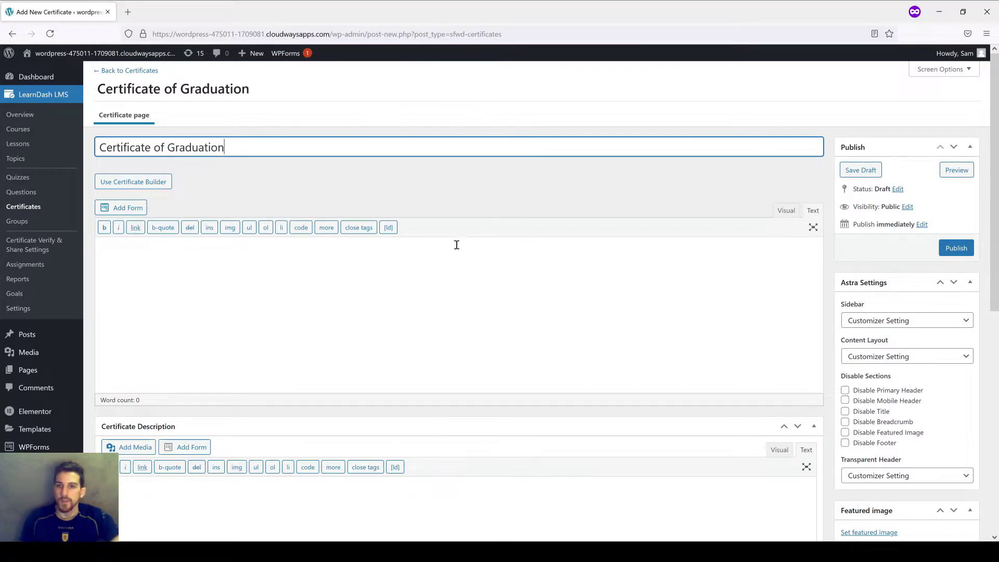
pyautogui.click(956, 249)
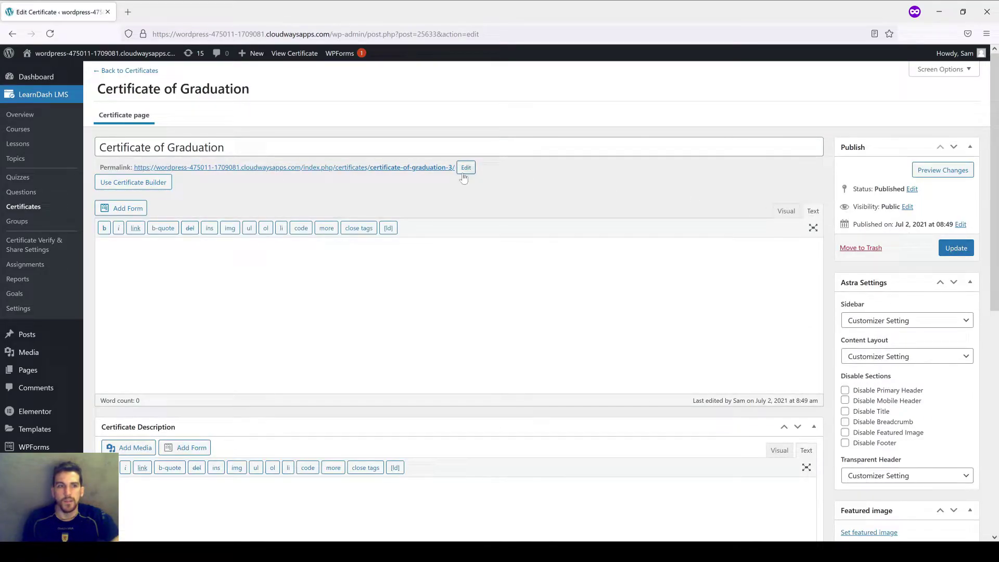
# Switch the certificate to the Certificate Builder and dismiss the block editor welcome dialog
pyautogui.click(138, 182)
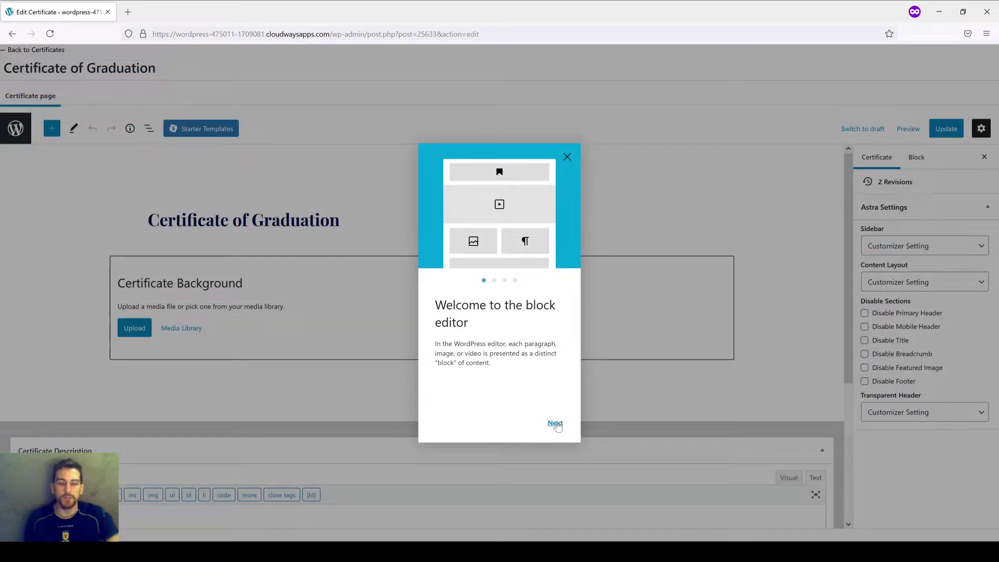
pyautogui.press('Escape')
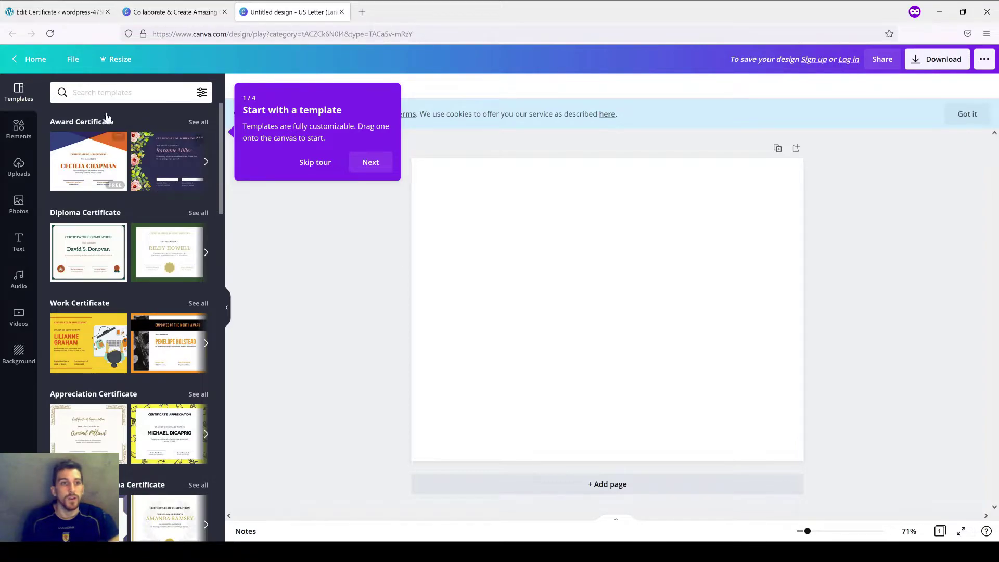
# Apply the first Diploma Certificate template, 'Certificate of Graduation', to the Canva page
pyautogui.scroll(-10, 120, 234)
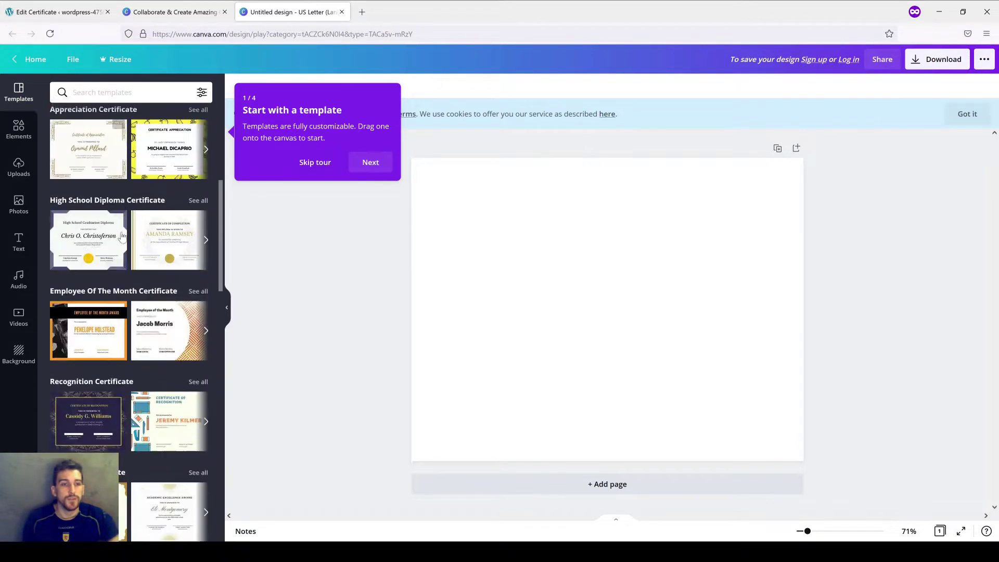
pyautogui.scroll(10, 122, 237)
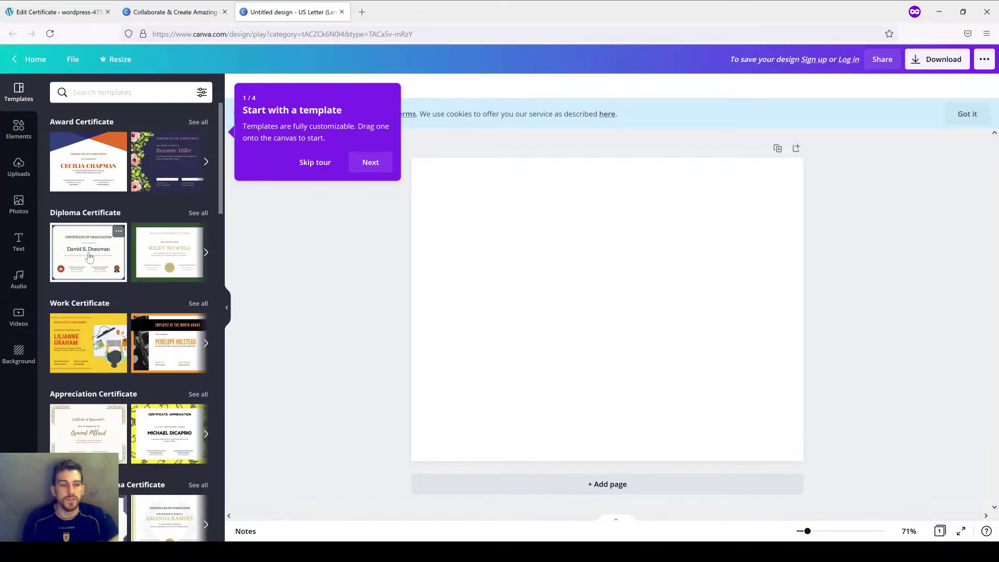
pyautogui.click(89, 256)
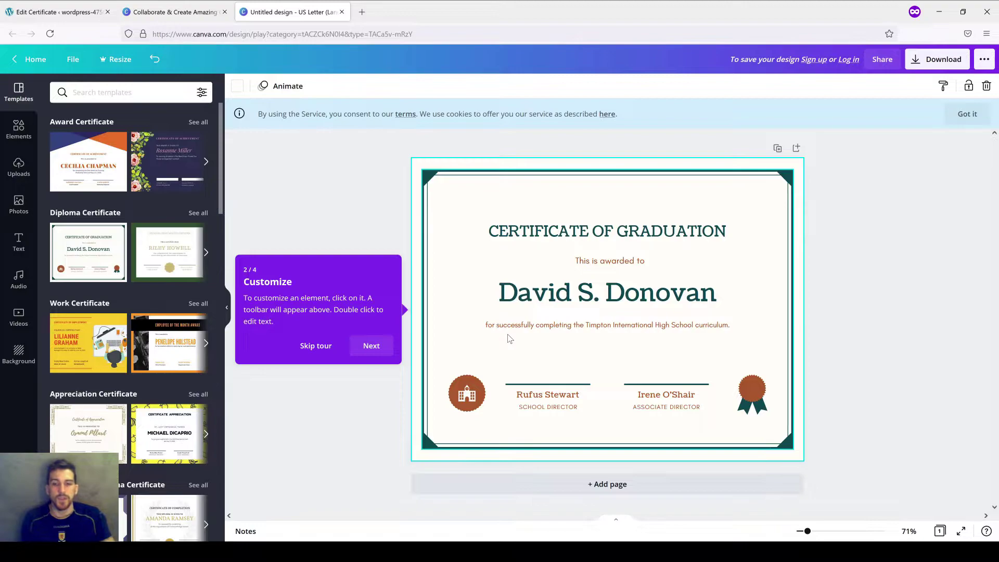
# Clear the school director, associate director and recipient names from the template
pyautogui.doubleClick(550, 398)
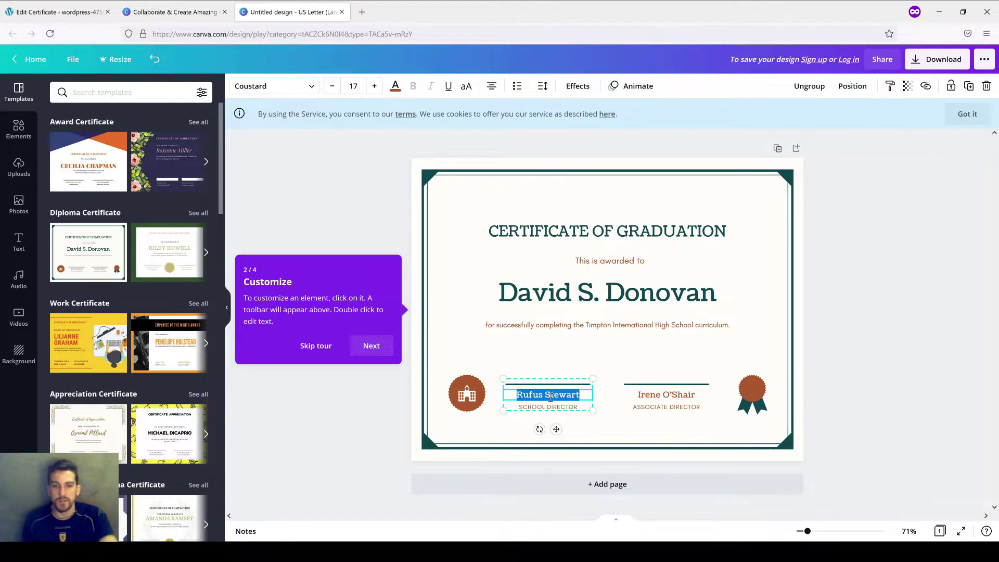
pyautogui.press('BackSpace')
pyautogui.doubleClick(675, 395)
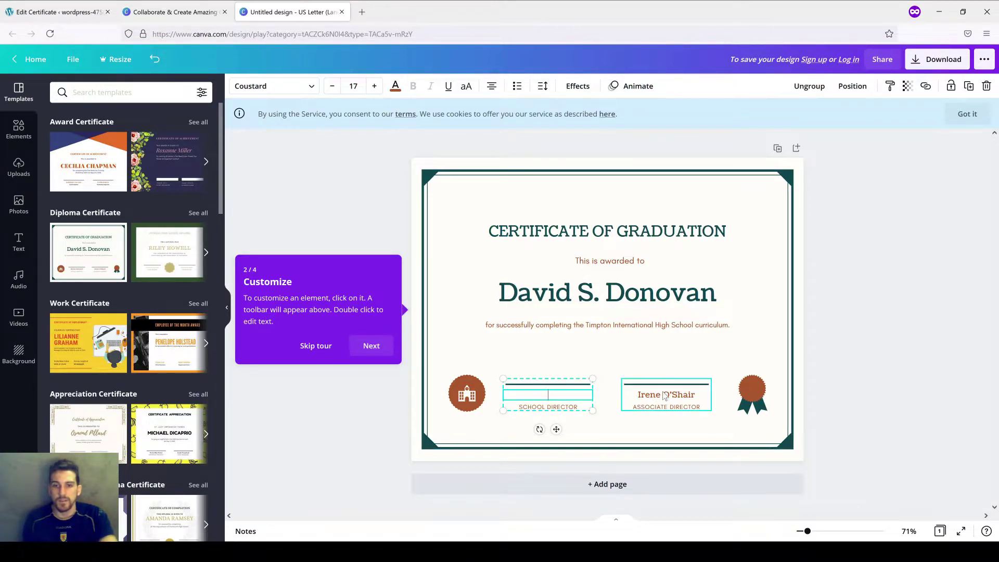
pyautogui.press('BackSpace')
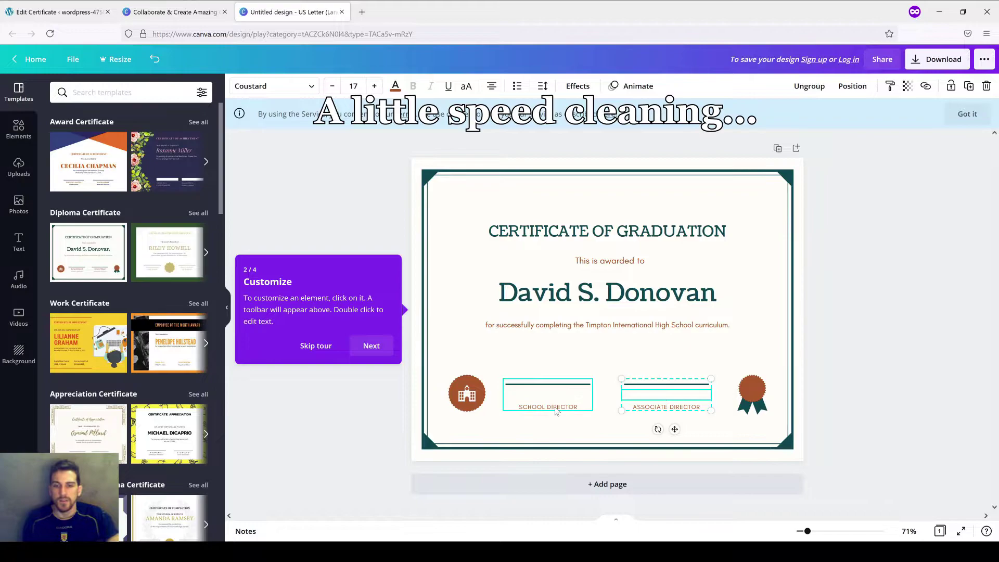
pyautogui.click(584, 329)
pyautogui.doubleClick(591, 304)
pyautogui.press('BackSpace')
pyautogui.click(695, 325)
# Delete the school name and trailing period after 'for successfully completing the curriculum'
pyautogui.moveTo(695, 325); pyautogui.dragTo(586, 324)
pyautogui.press('BackSpace')
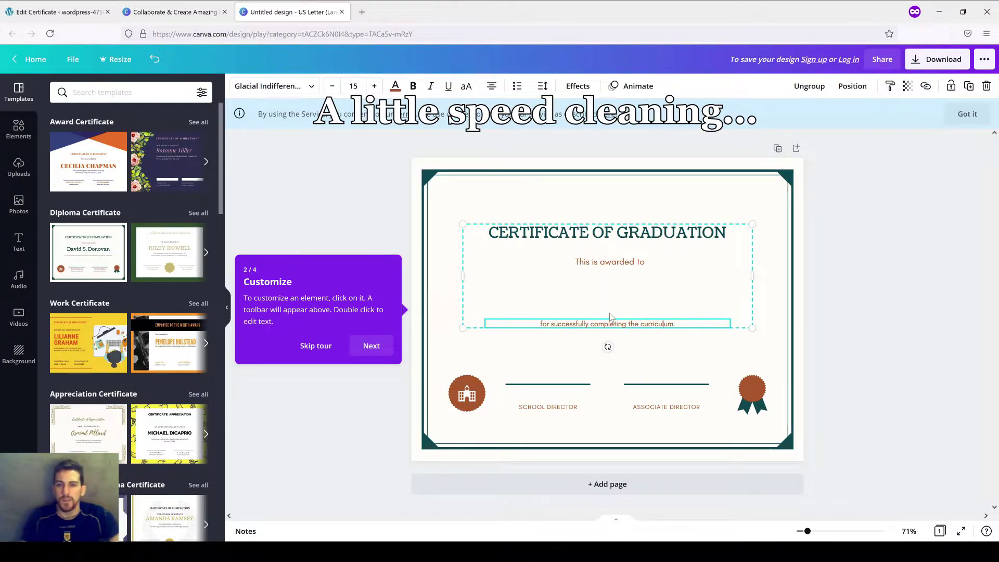
pyautogui.press('BackSpace')
pyautogui.click(729, 423)
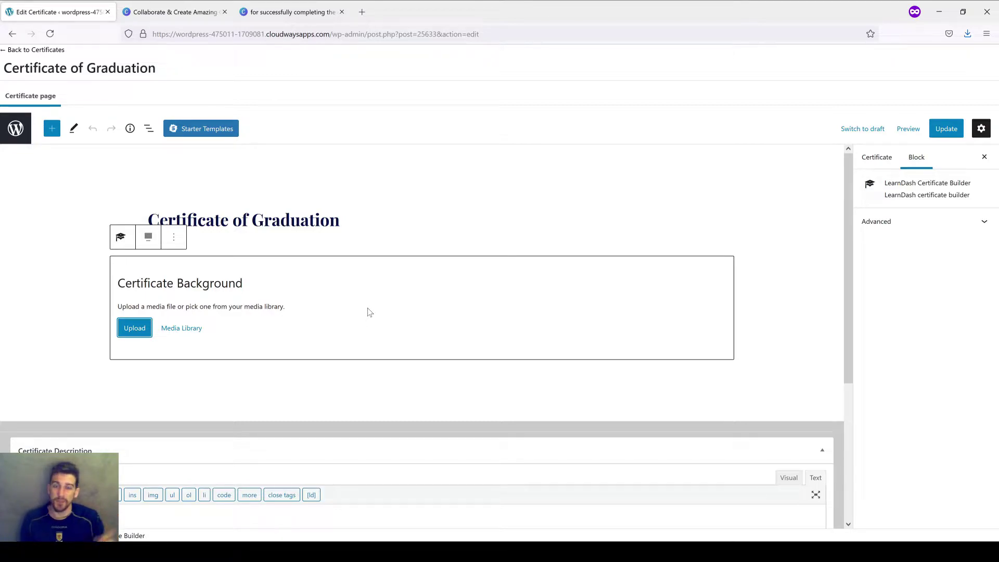
# Upload the green-bordered diploma image as the Certificate Background
pyautogui.click(135, 327)
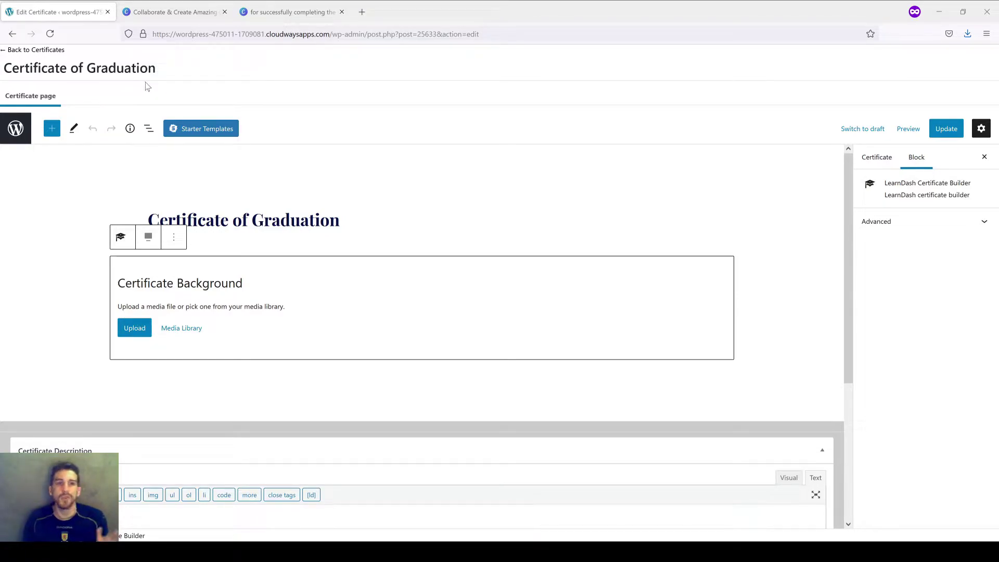
pyautogui.click(234, 221)
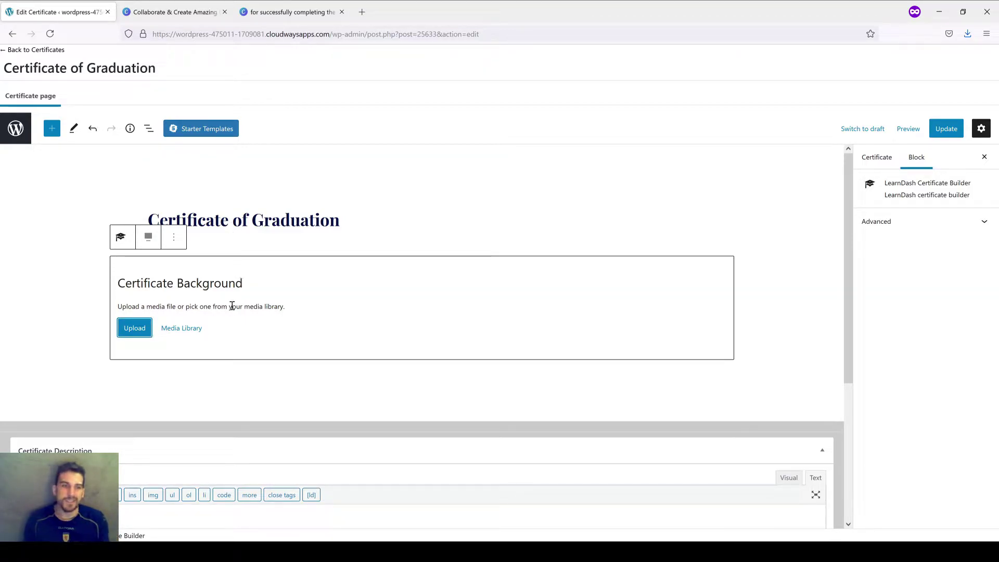
pyautogui.scroll(-2, 229, 310)
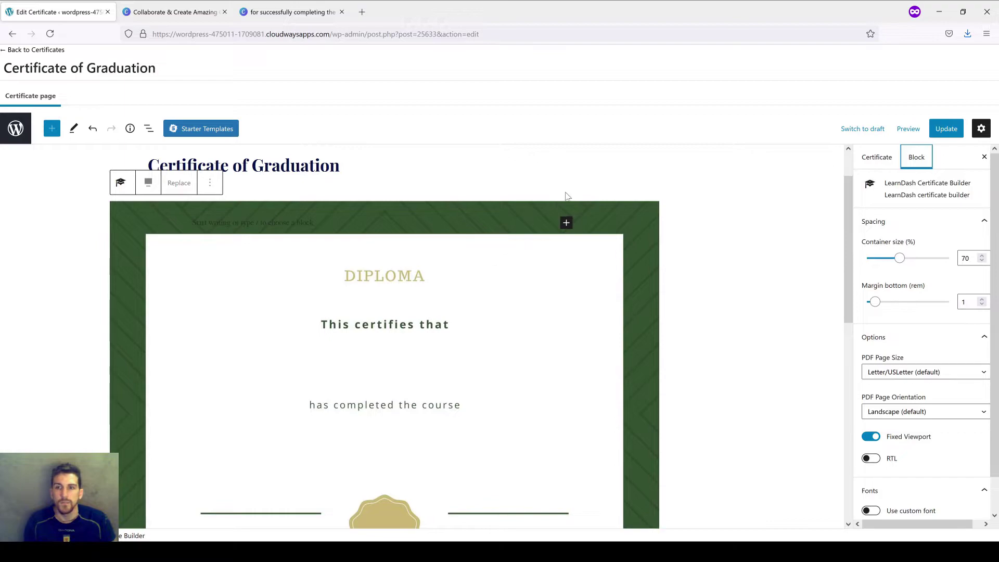
# Show the Certificate sidebar settings and keep Content Layout on Customizer Setting
pyautogui.click(875, 161)
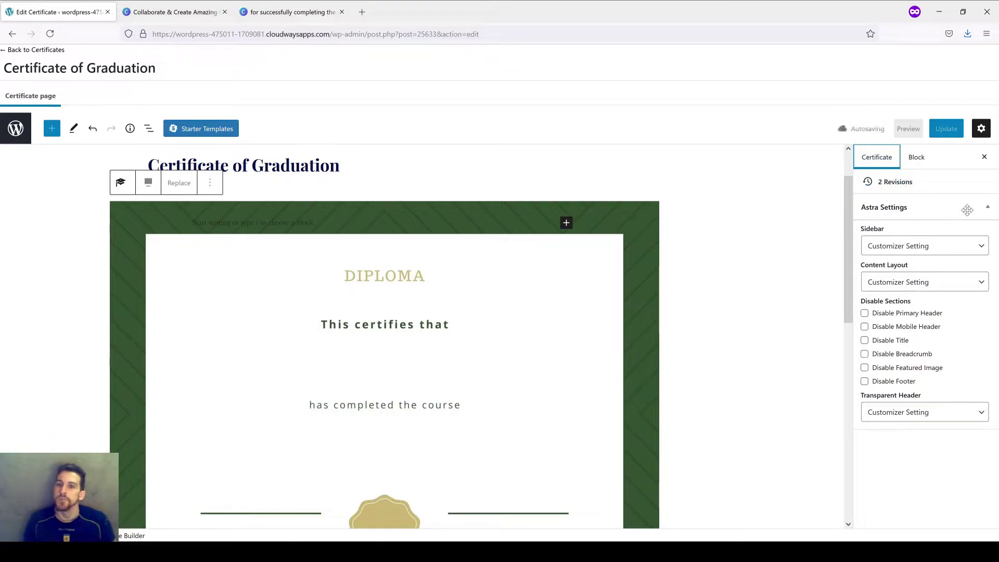
pyautogui.click(945, 245)
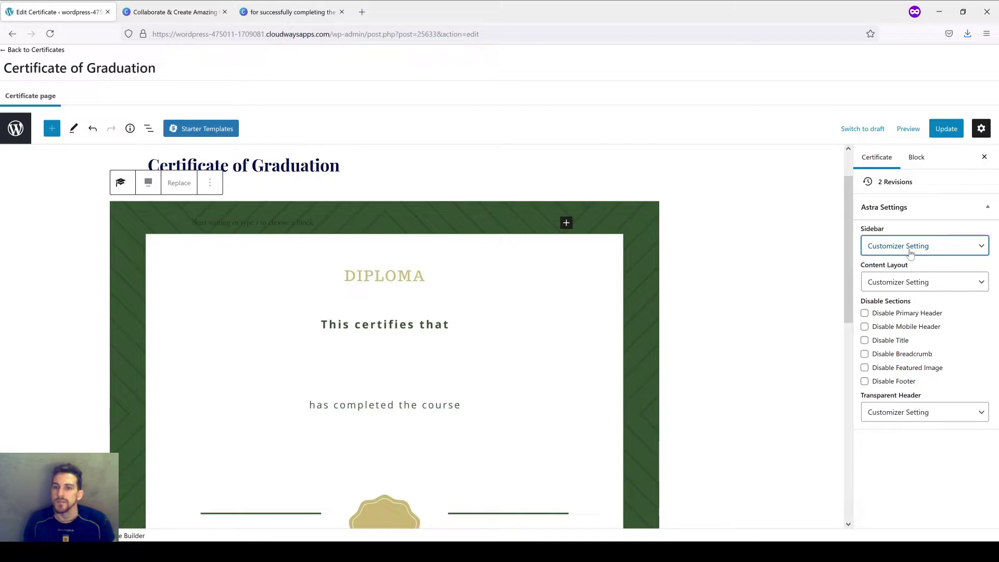
pyautogui.click(910, 285)
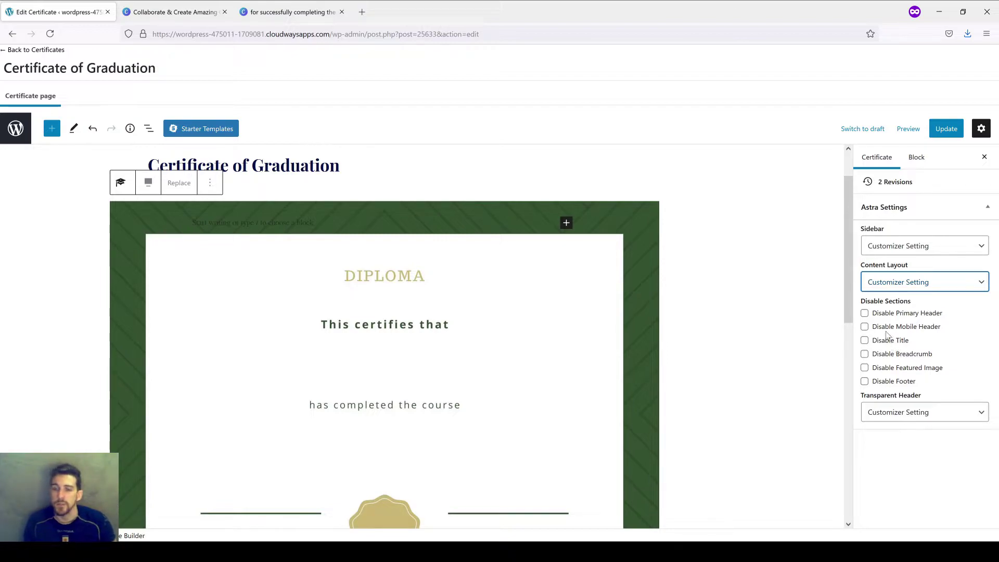
pyautogui.press('Down')
pyautogui.press('Down')
pyautogui.press('Down')
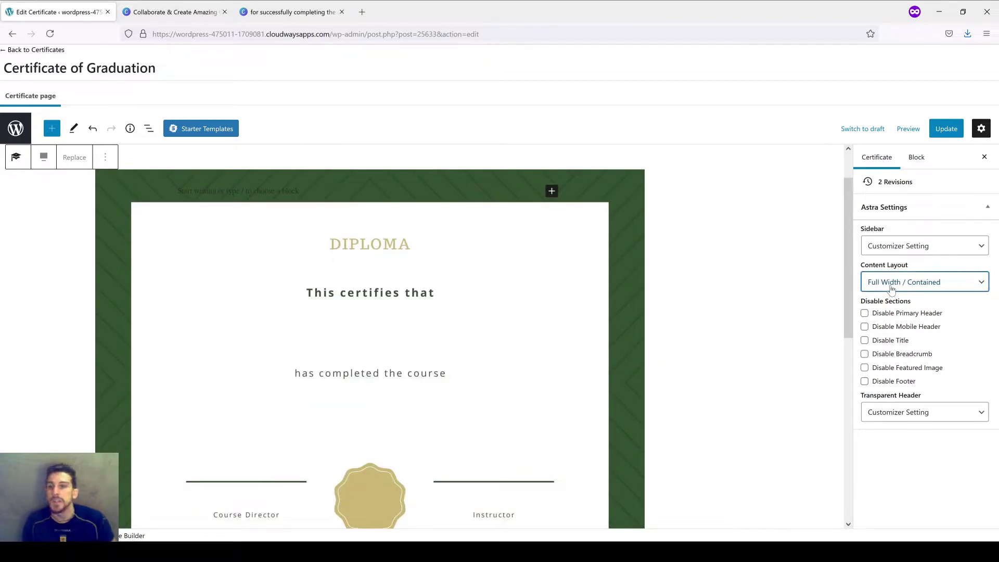
pyautogui.press('Up')
pyautogui.press('Up')
pyautogui.press('Up')
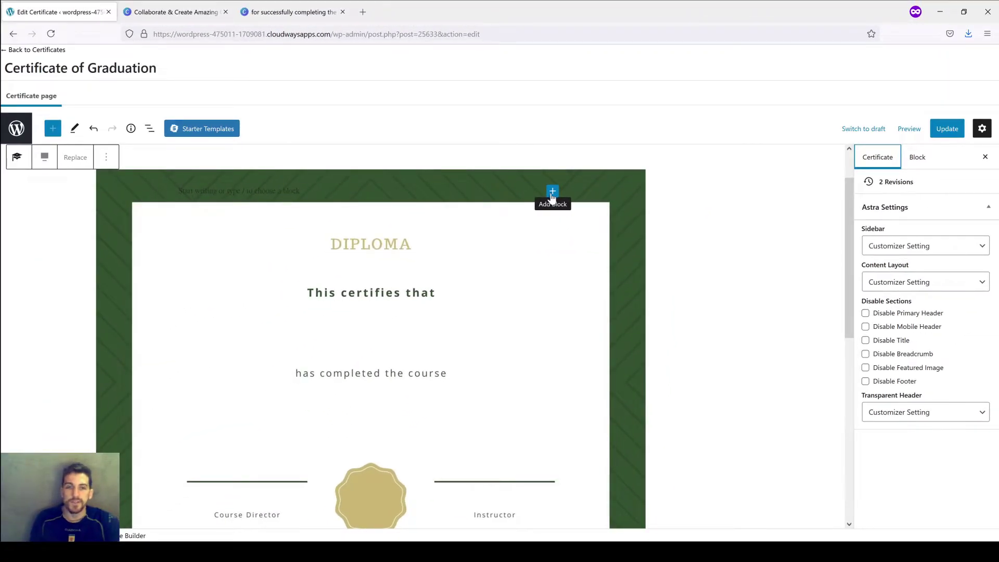
# Browse the full block library's LearnDash LMS, Text, Media and Design categories
pyautogui.click(552, 193)
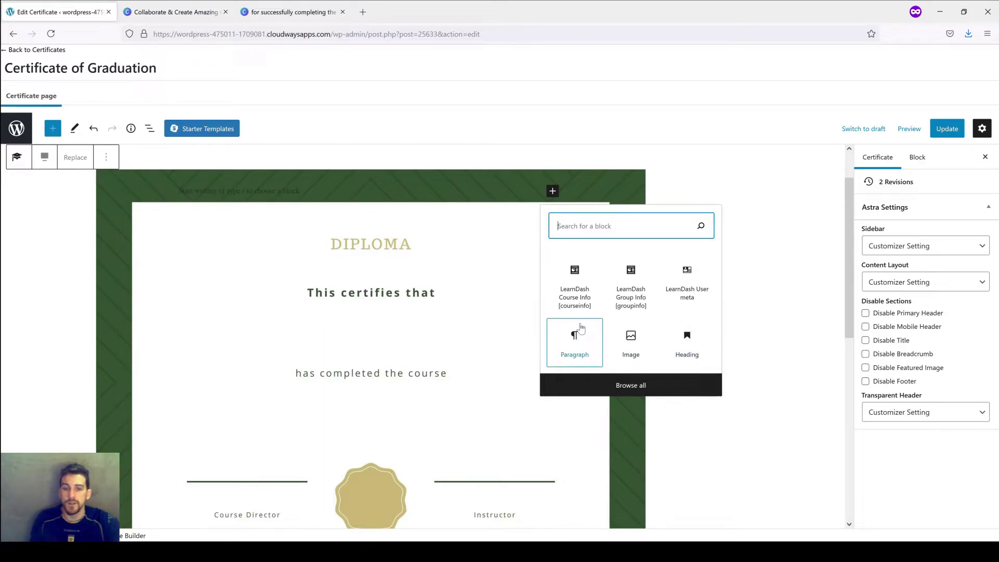
pyautogui.click(631, 386)
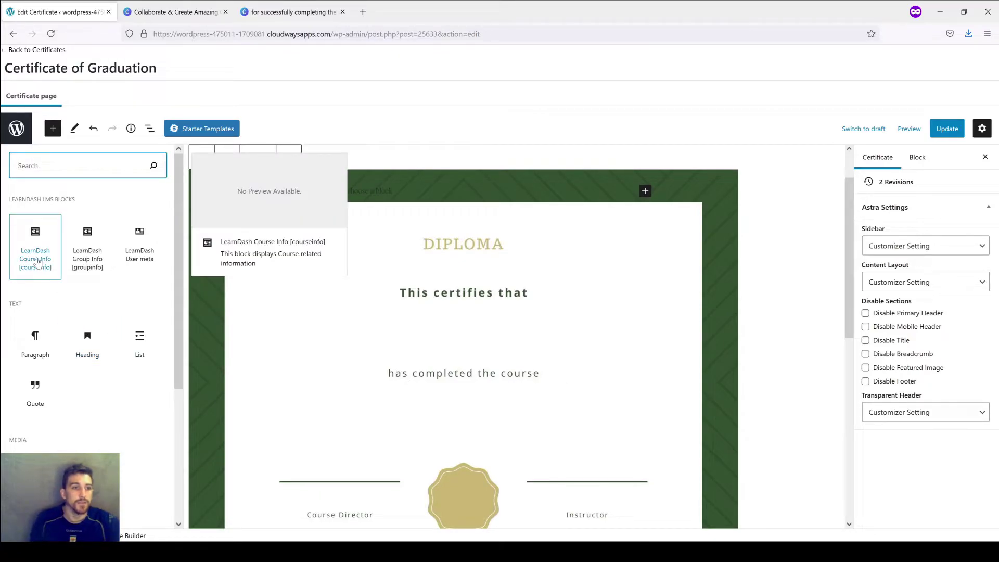
pyautogui.scroll(-5, 52, 275)
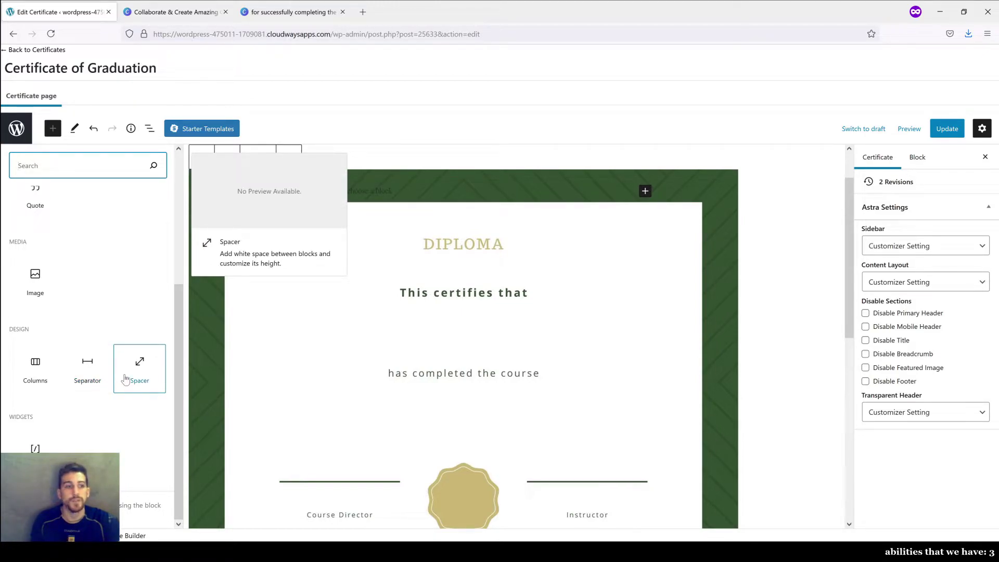
pyautogui.scroll(2, 102, 370)
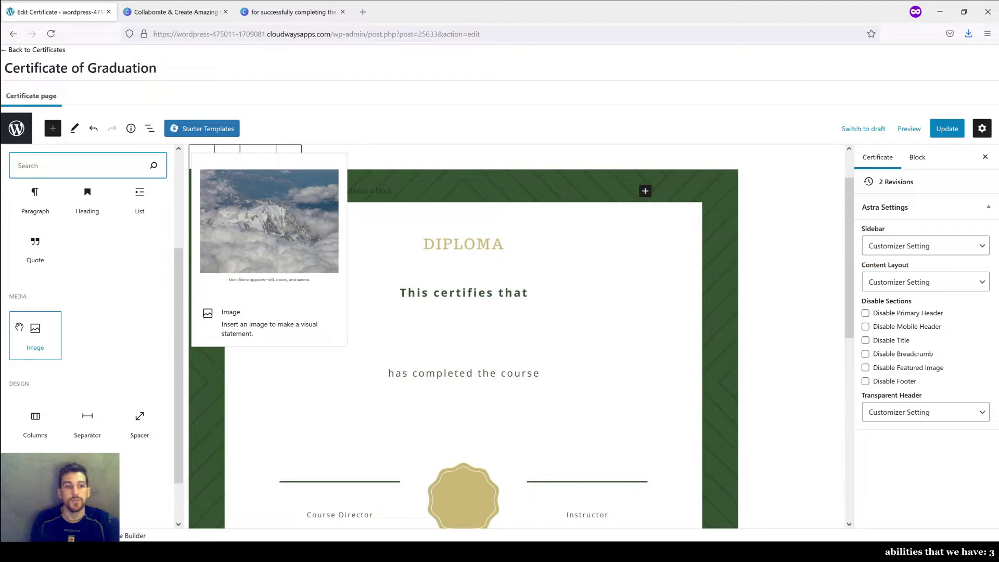
pyautogui.scroll(4, 19, 327)
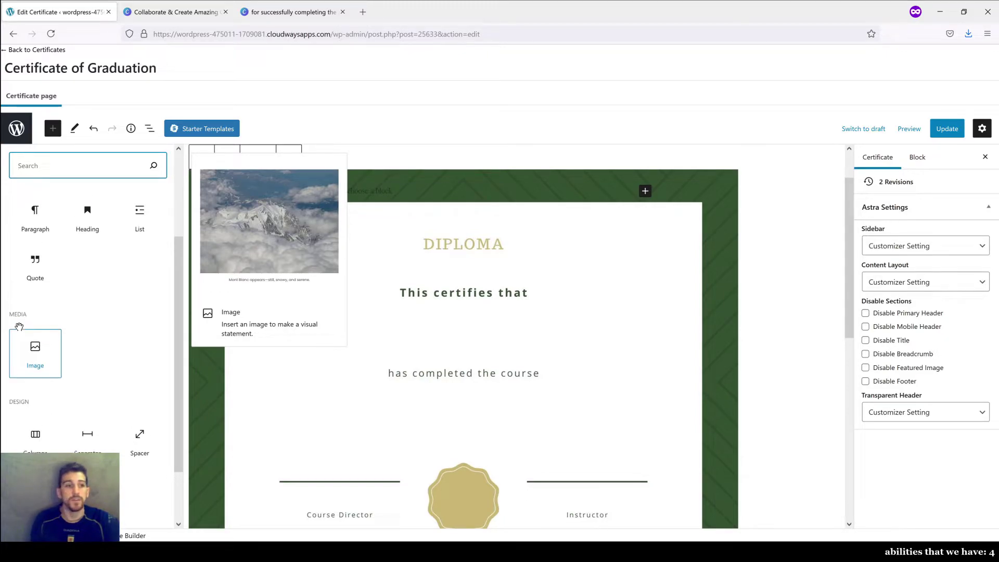
pyautogui.scroll(1, 35, 437)
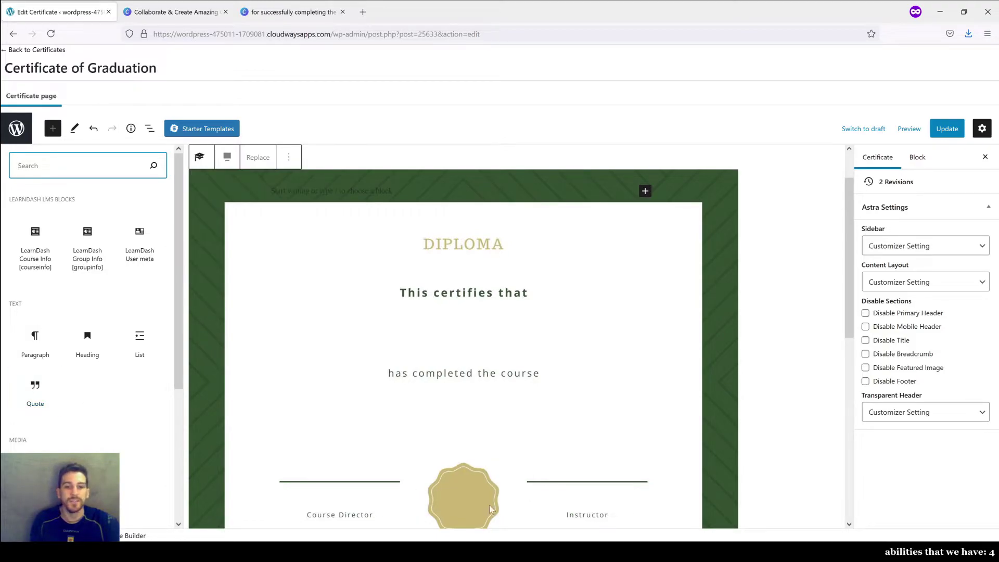
pyautogui.moveTo(45, 384)
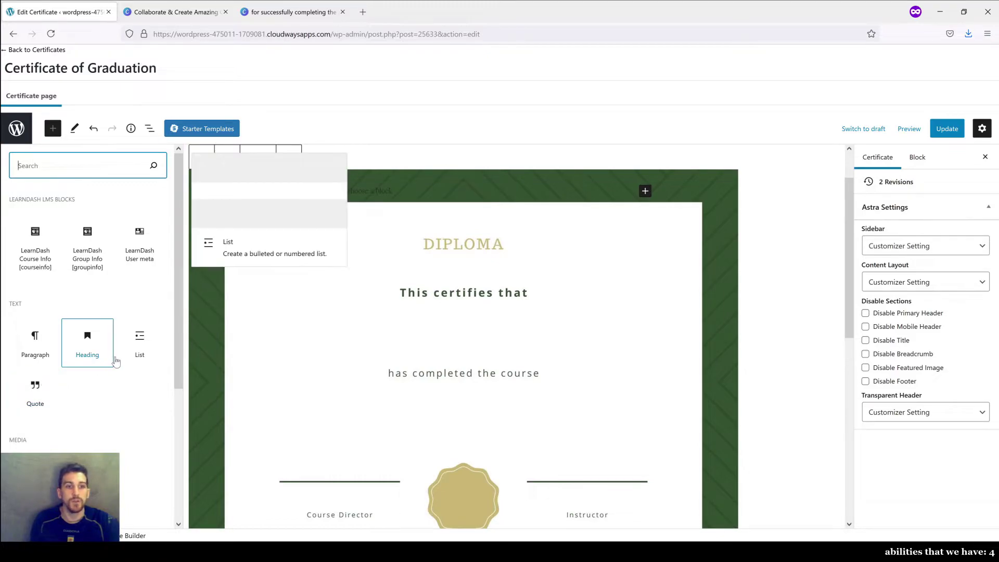
pyautogui.moveTo(34, 345)
pyautogui.moveTo(82, 352)
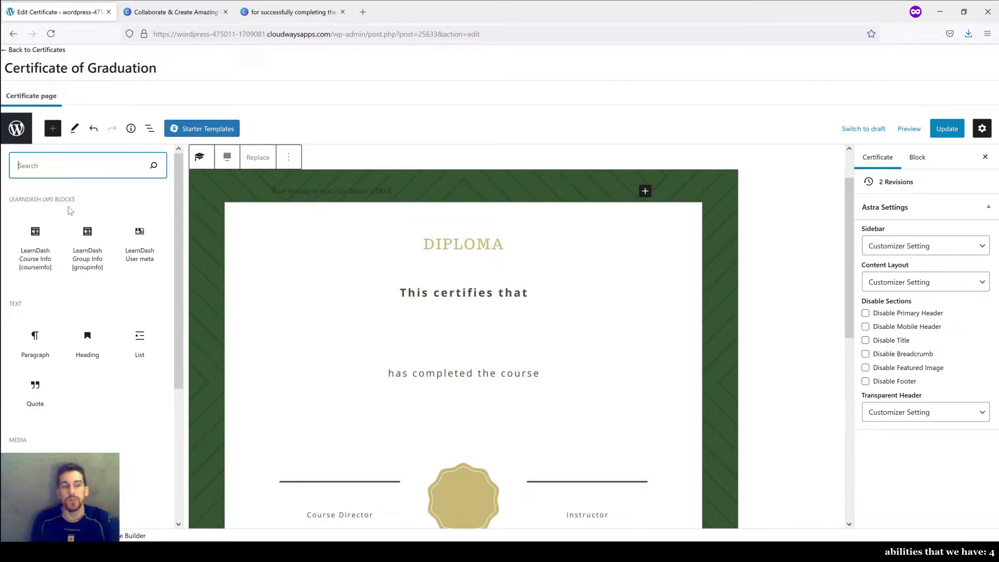
pyautogui.moveTo(62, 221)
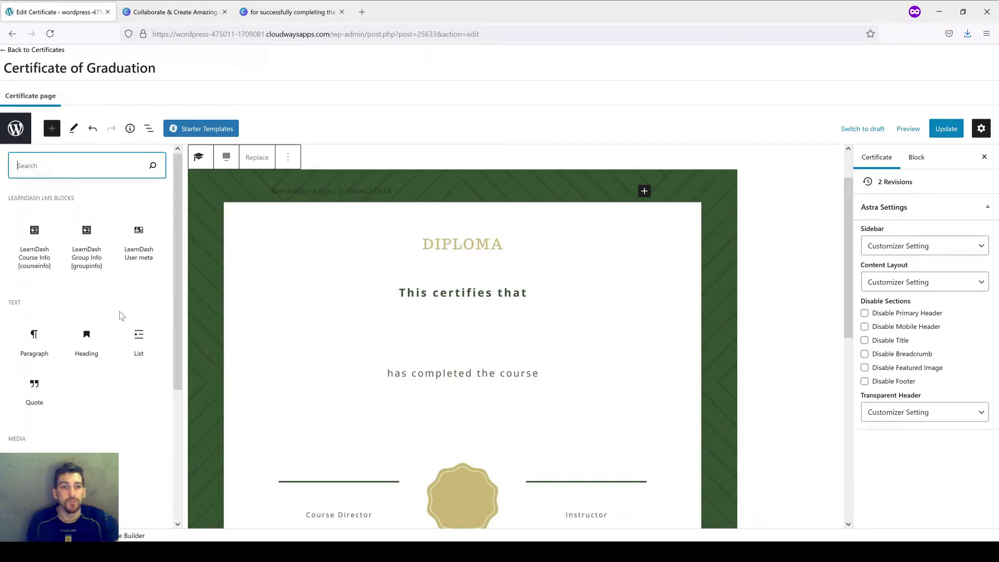
pyautogui.scroll(-2, 134, 301)
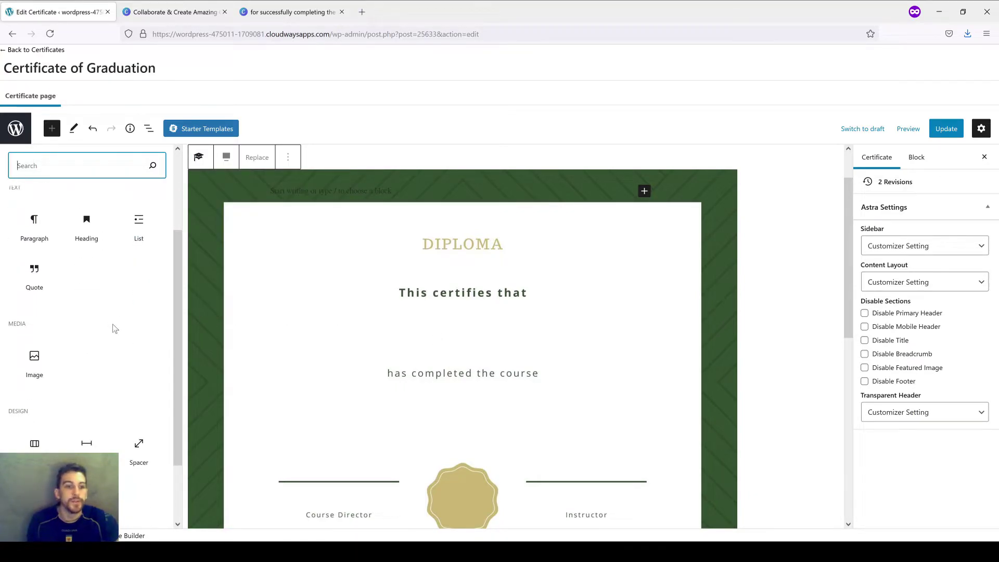
pyautogui.scroll(-2, 114, 329)
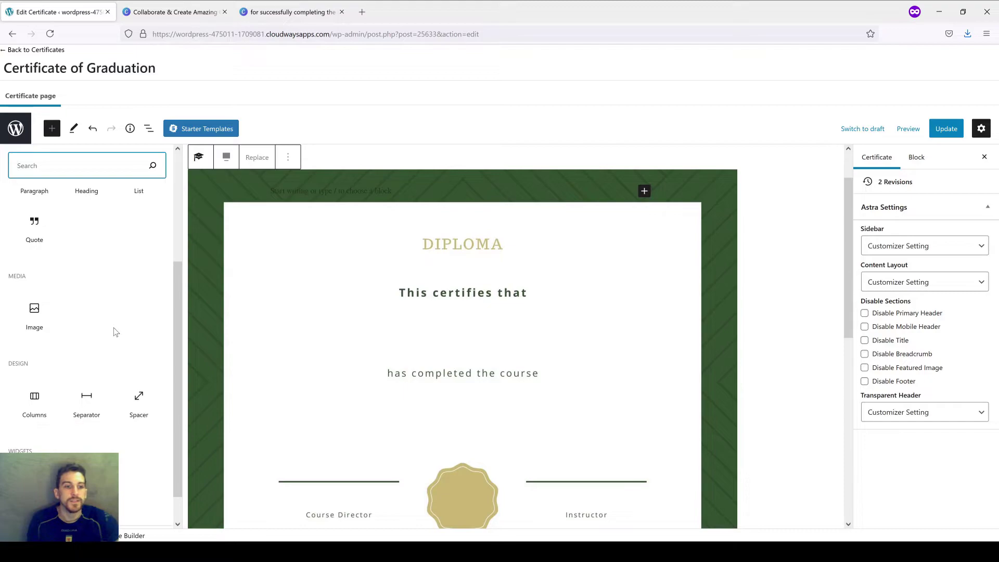
# Add a 238 px top spacer and a centred LearnDash User meta block
pyautogui.click(138, 401)
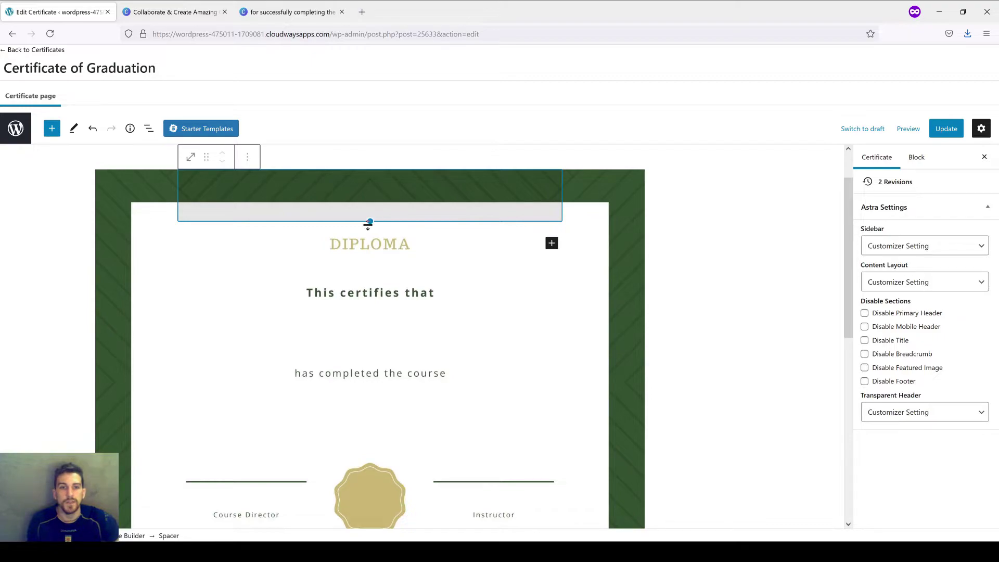
pyautogui.moveTo(369, 220); pyautogui.dragTo(370, 308)
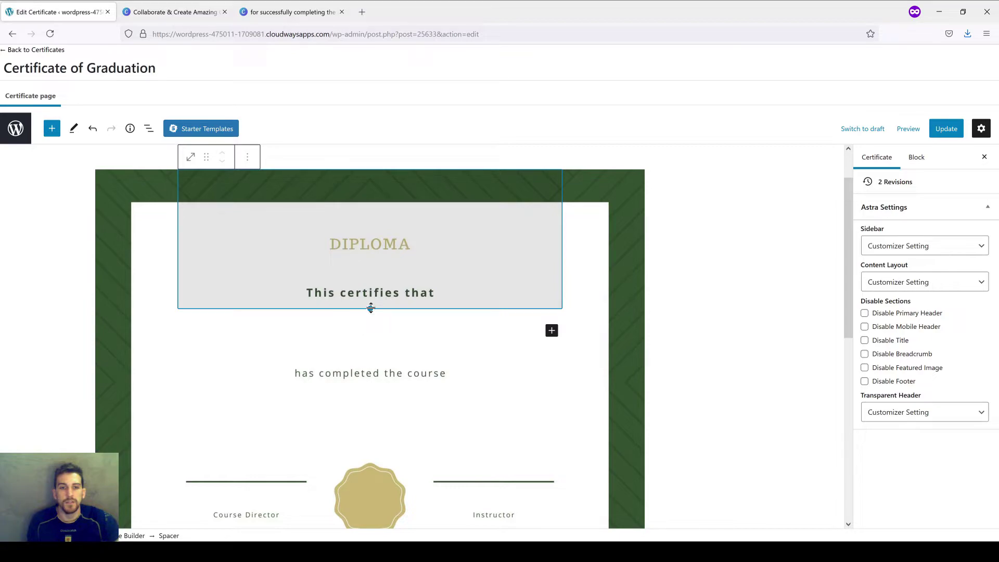
pyautogui.click(551, 332)
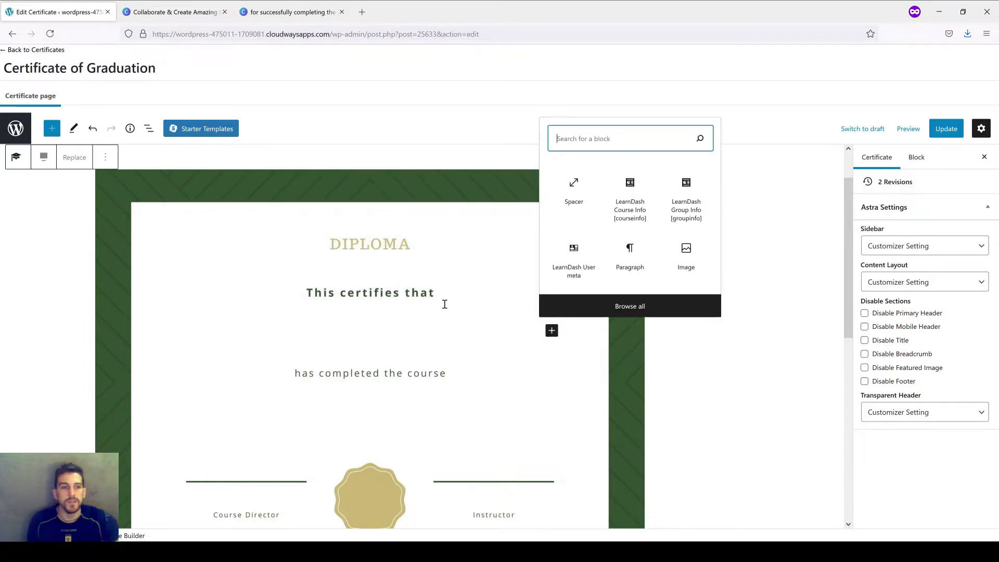
pyautogui.click(575, 256)
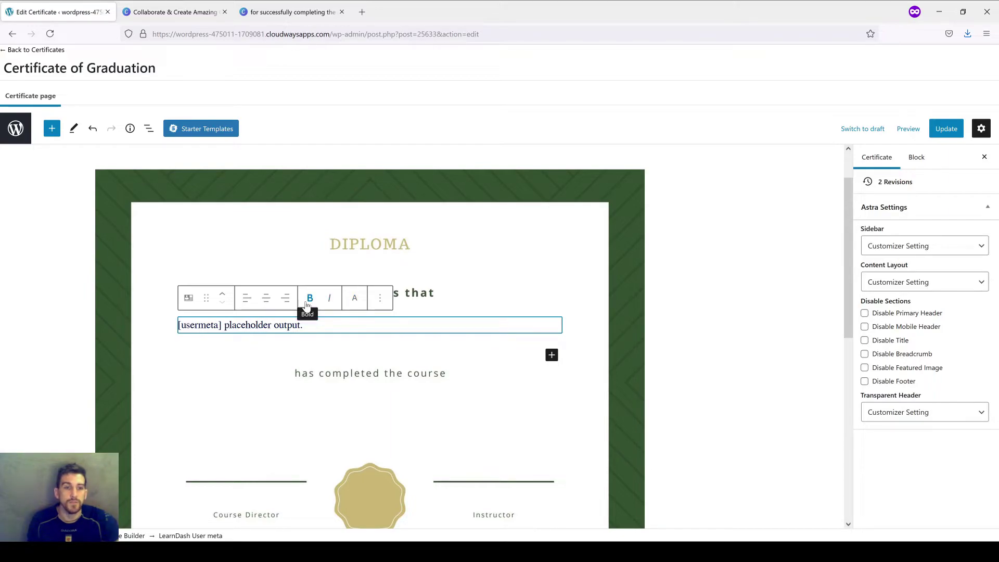
pyautogui.click(266, 301)
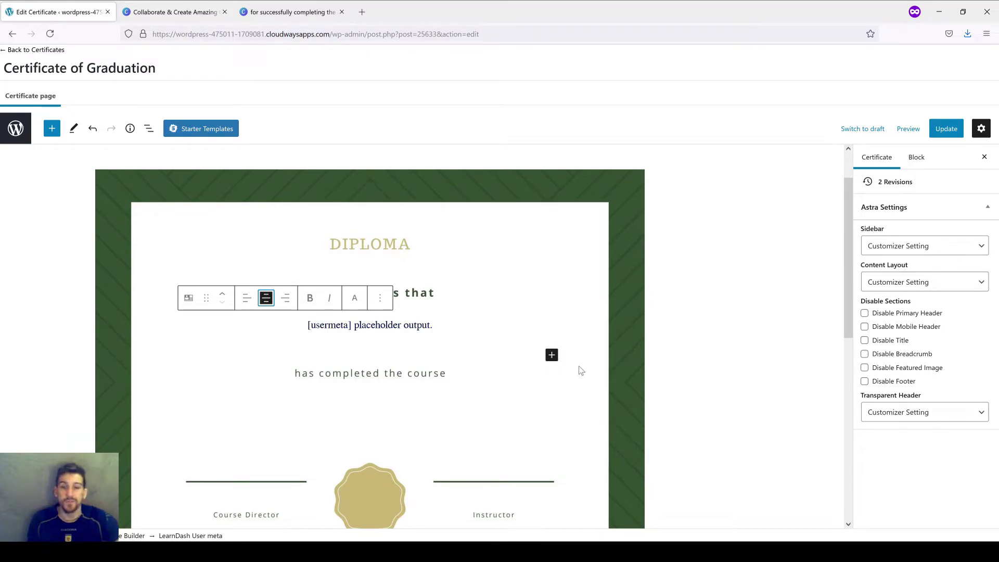
# Insert a spacer and a centred LearnDash Course Info [courseinfo] block below 'has completed the course'
pyautogui.click(551, 356)
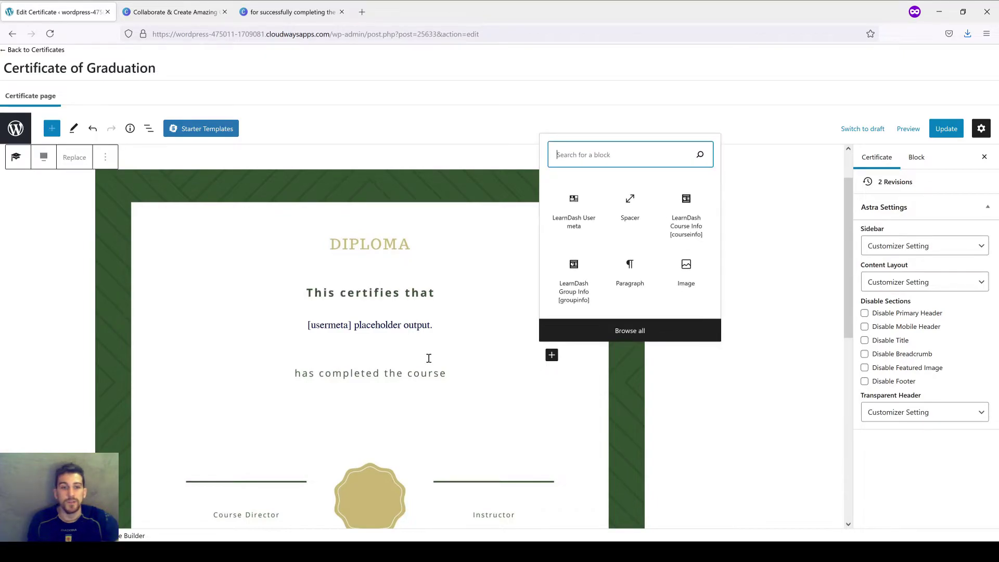
pyautogui.click(619, 222)
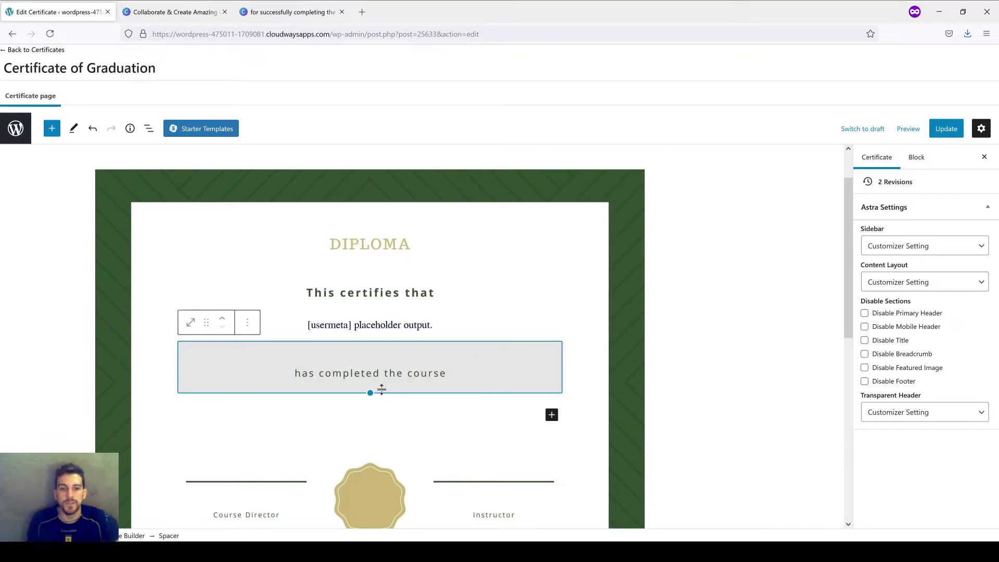
pyautogui.click(552, 416)
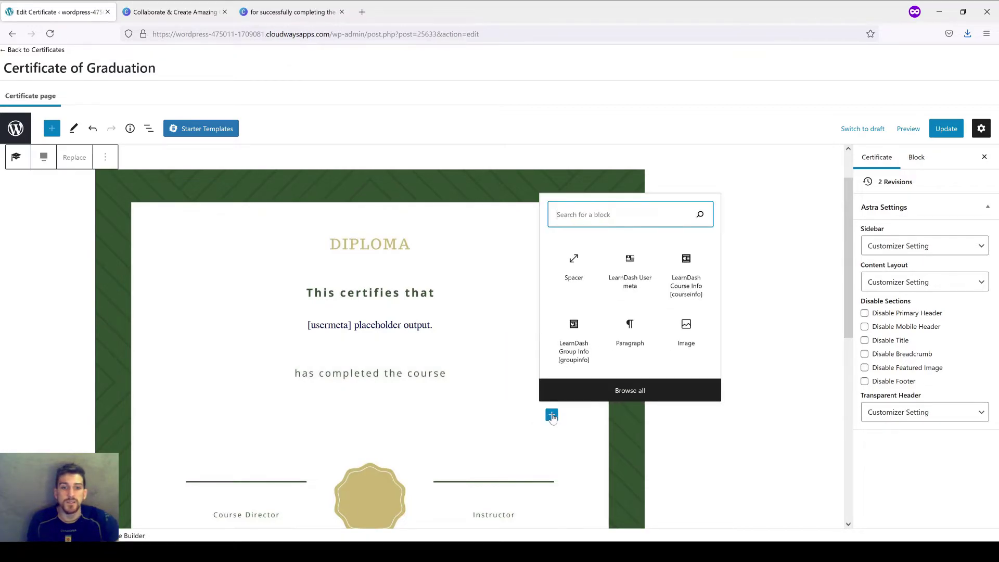
pyautogui.click(672, 275)
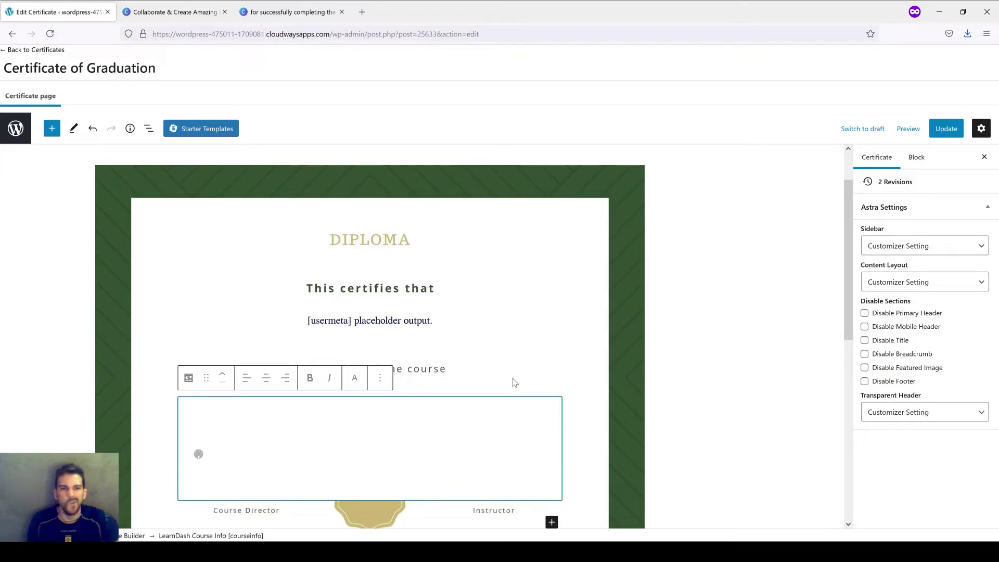
pyautogui.click(268, 382)
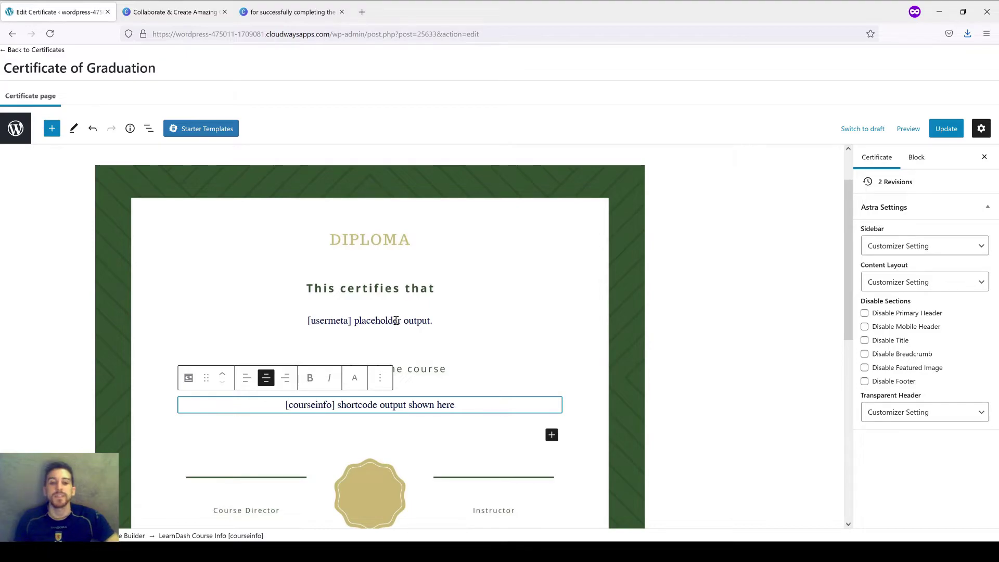
# Select the User meta and Course Info blocks to check their placement
pyautogui.click(389, 321)
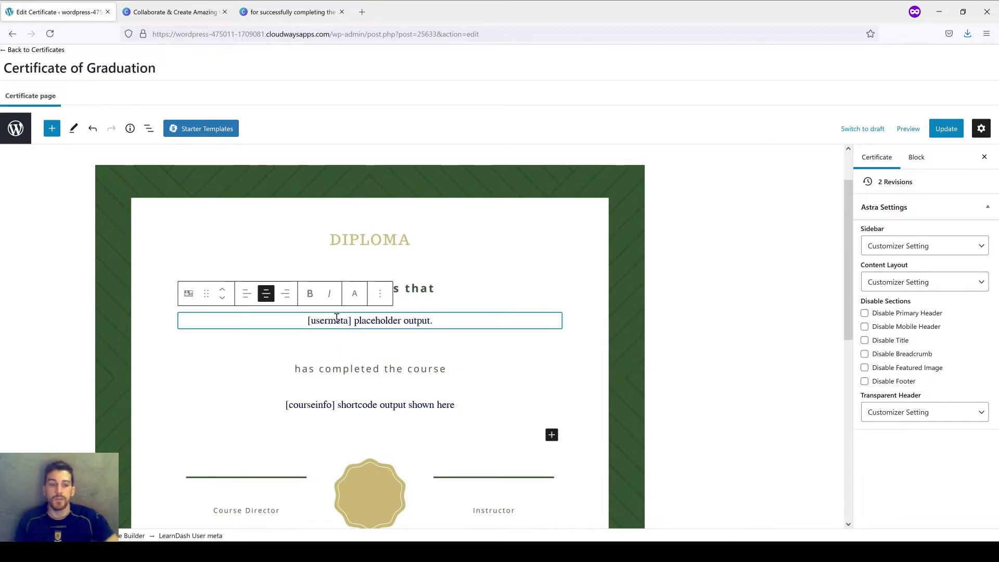
pyautogui.click(361, 398)
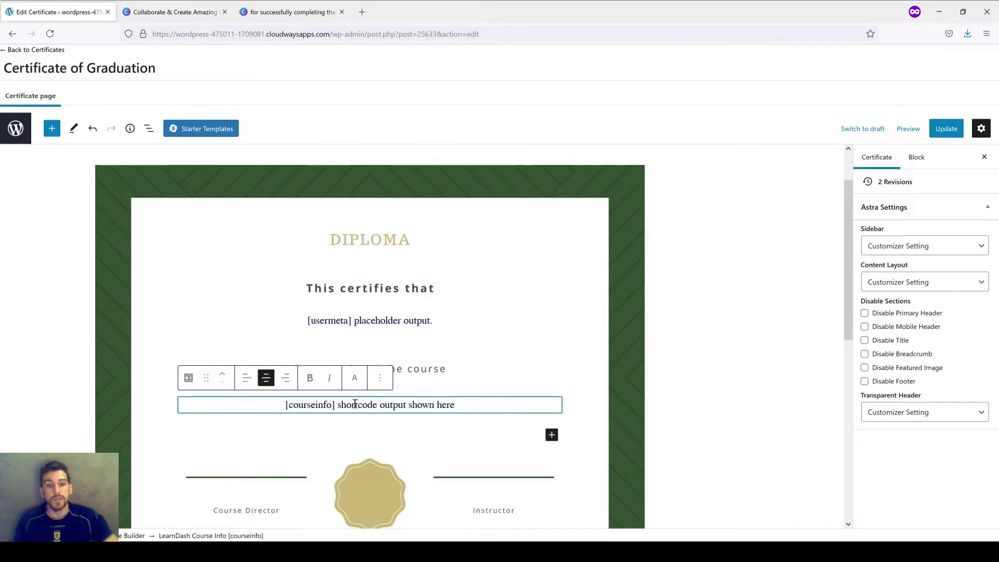
pyautogui.click(363, 322)
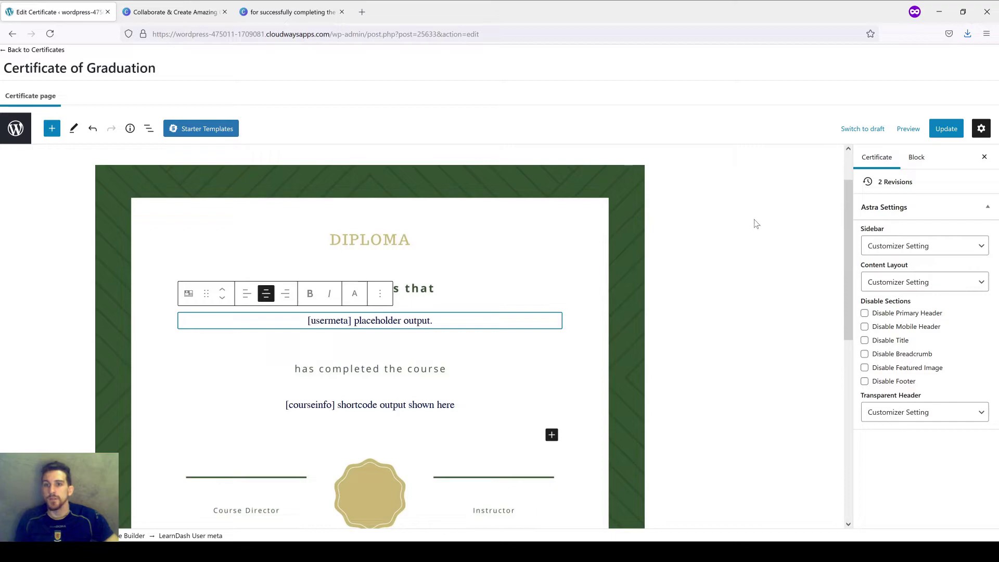
# Change the User meta block's Field from User Login to User First and Last Name
pyautogui.click(918, 159)
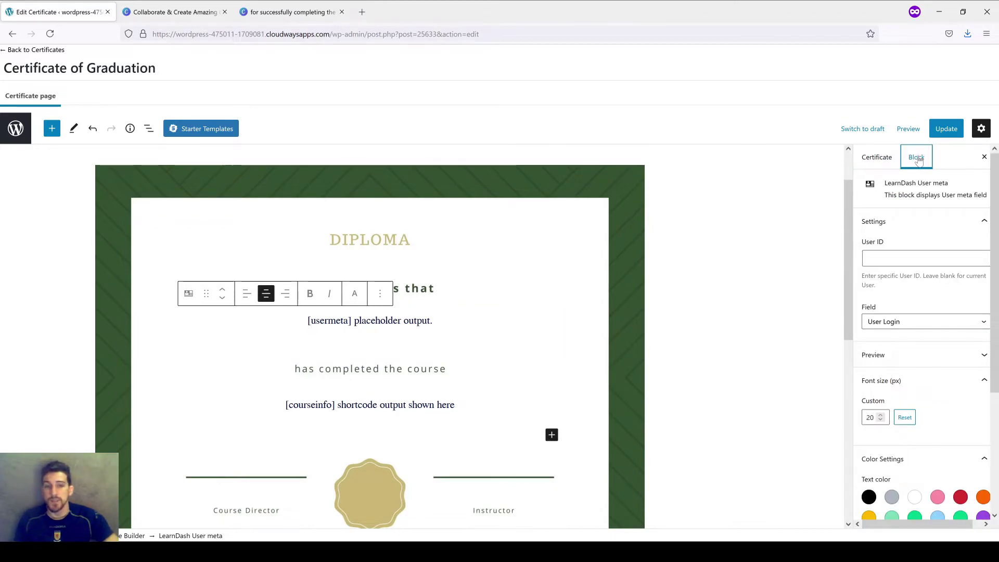
pyautogui.click(366, 320)
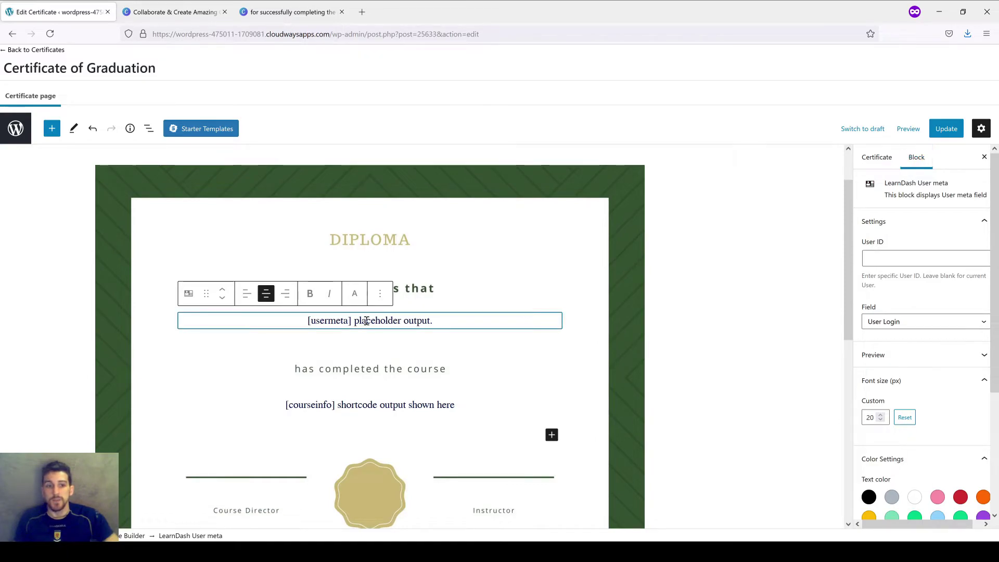
pyautogui.click(905, 260)
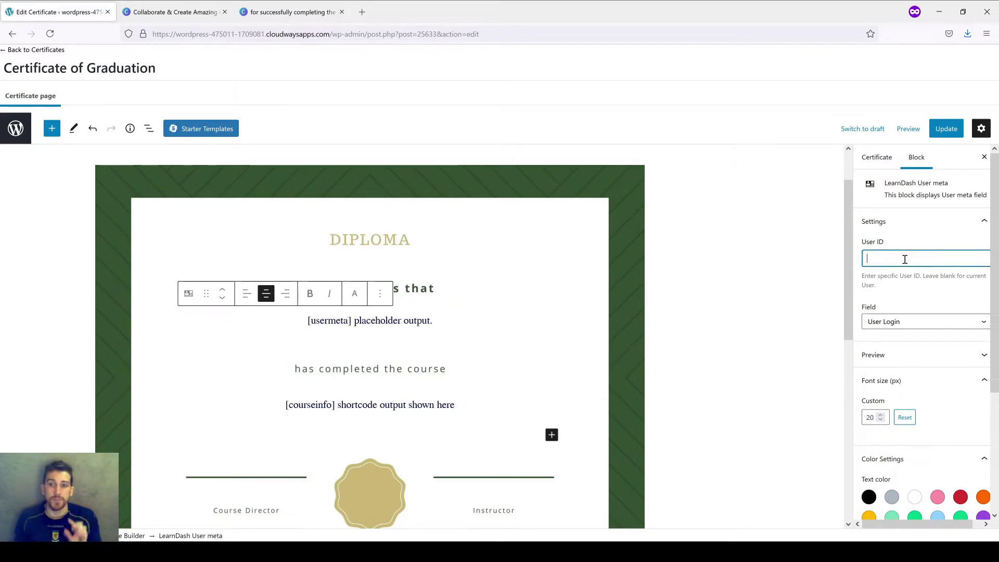
pyautogui.click(898, 329)
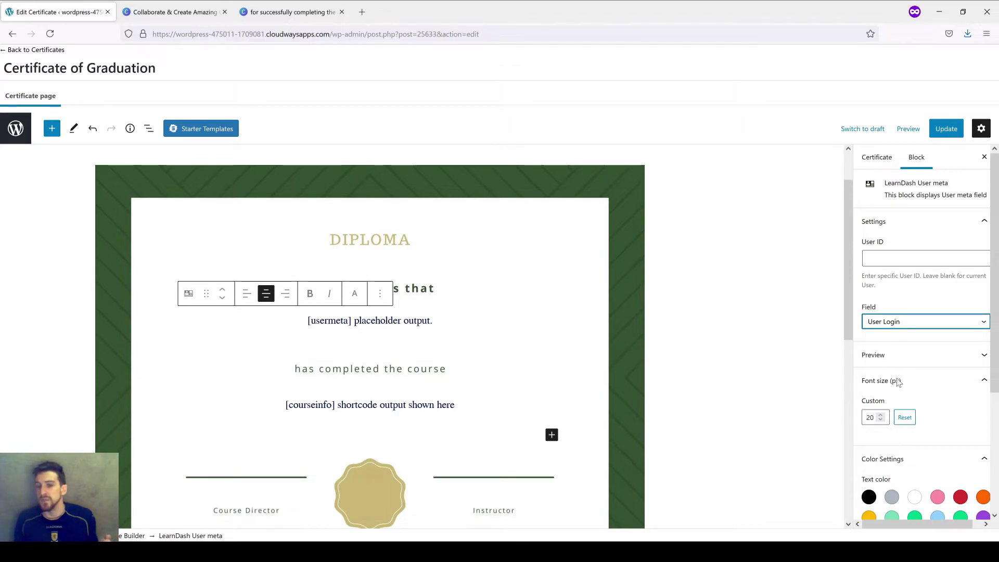
pyautogui.press('Down')
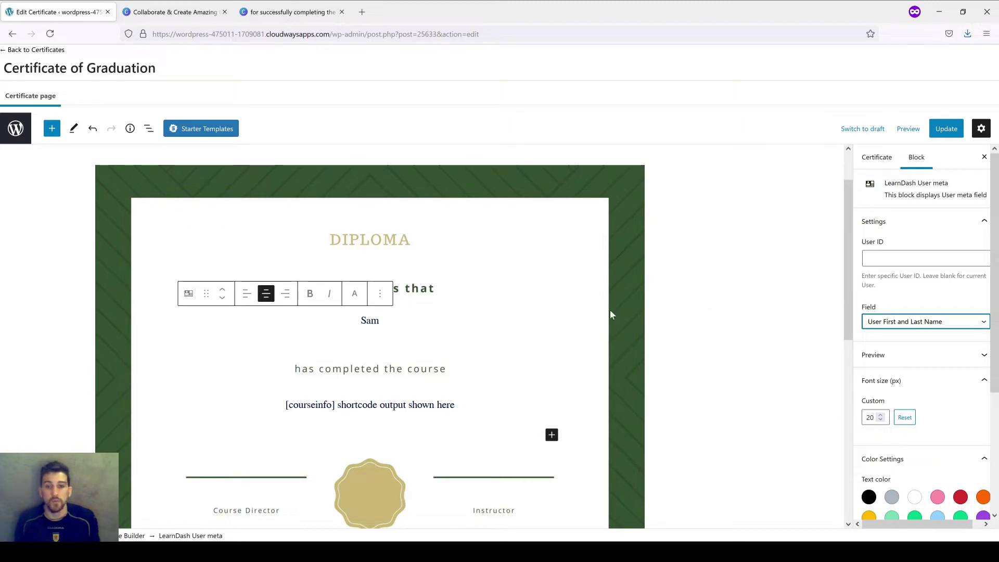
# Set the recipient name block's colors to black text on a white background
pyautogui.click(976, 359)
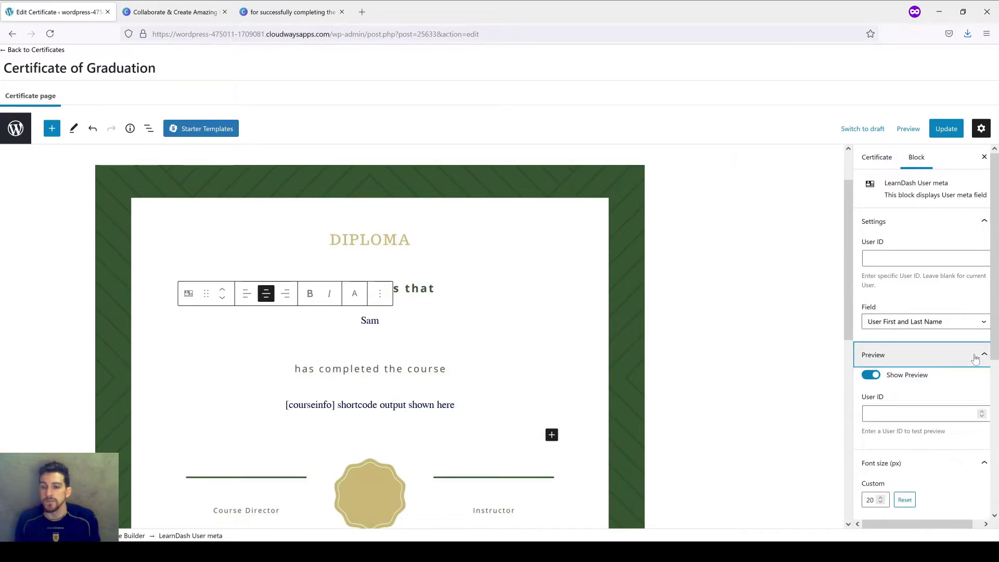
pyautogui.click(975, 359)
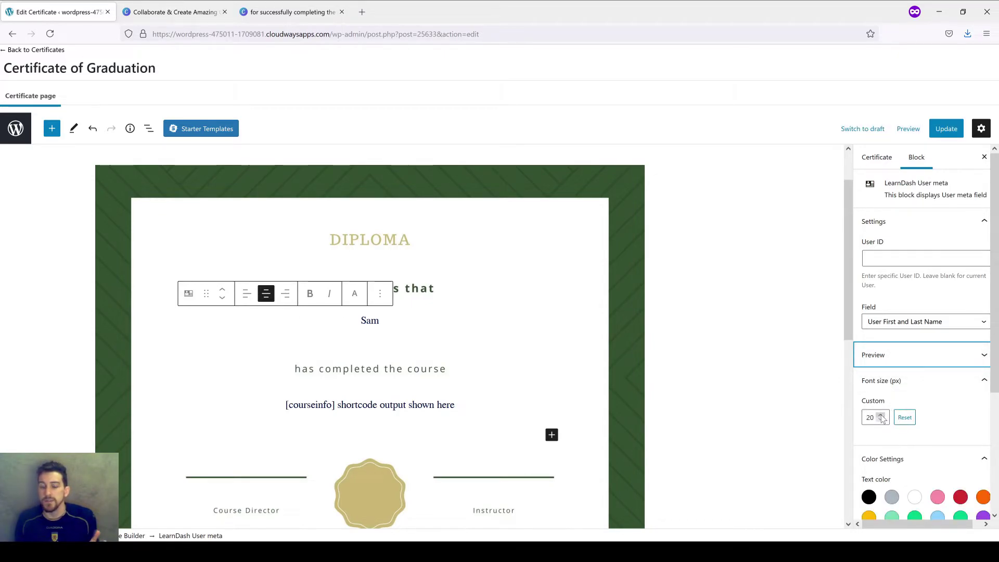
pyautogui.scroll(-3, 883, 405)
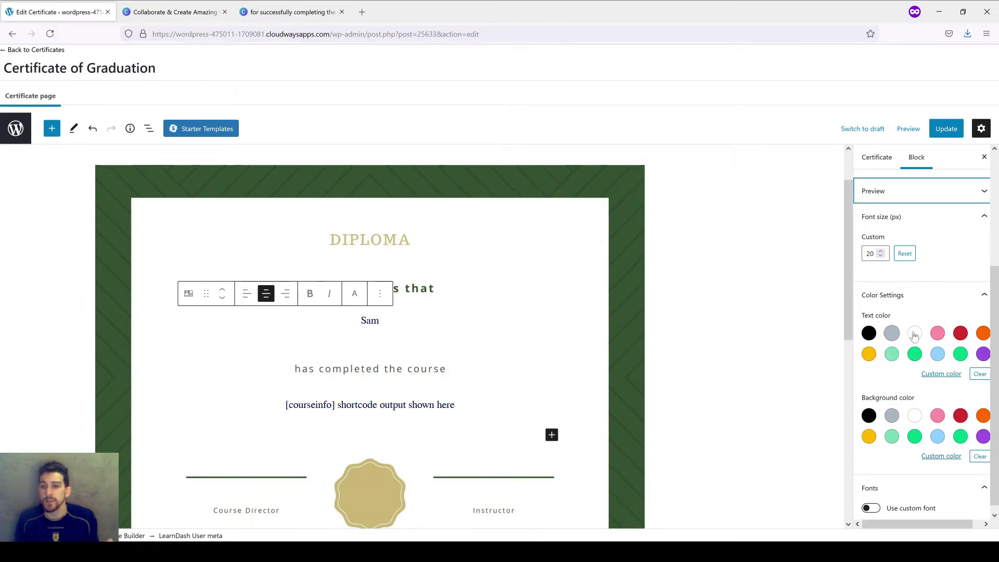
pyautogui.click(937, 334)
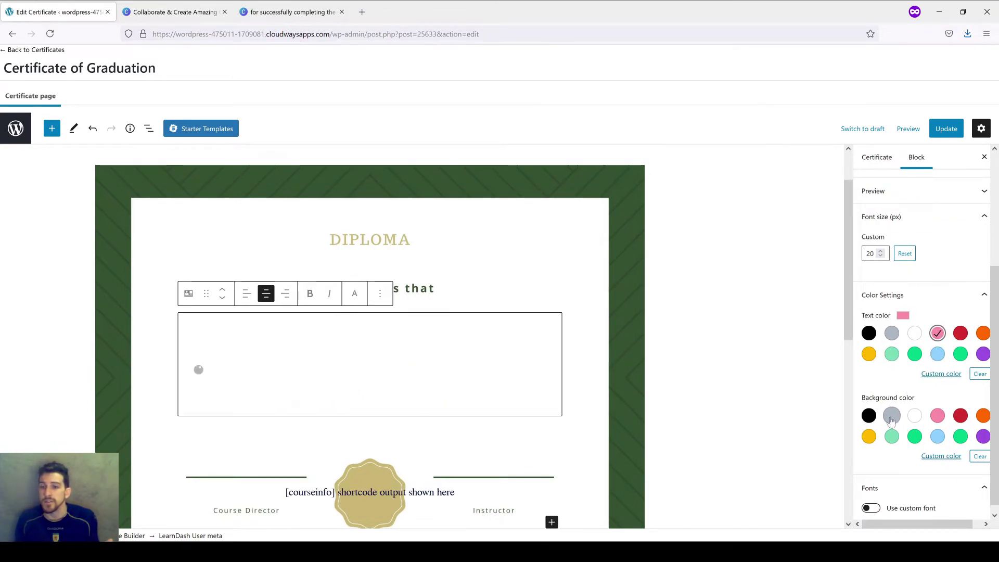
pyautogui.click(914, 415)
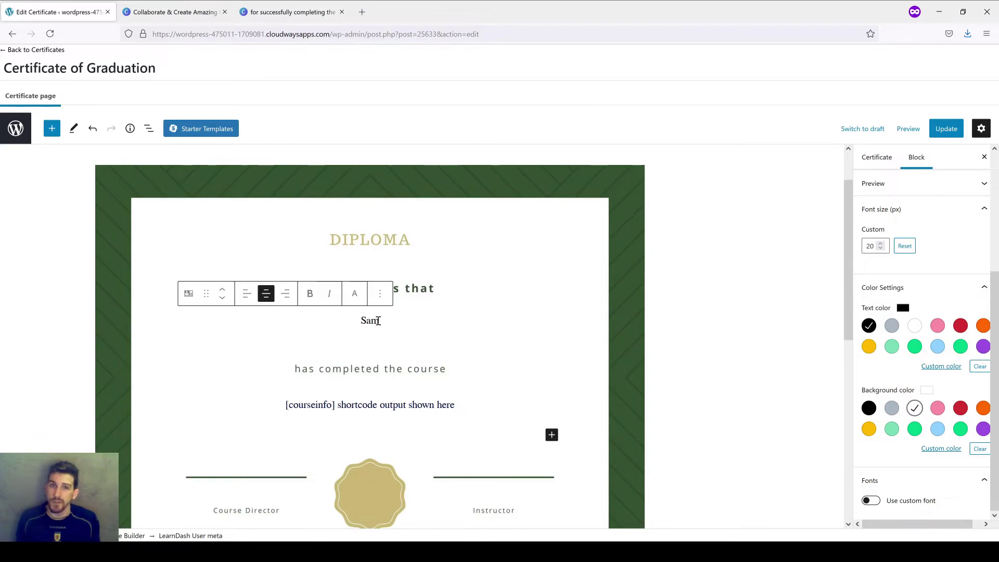
# Reselect the name block, then select the Course Info block showing the Course Title
pyautogui.moveTo(378, 321); pyautogui.dragTo(361, 319)
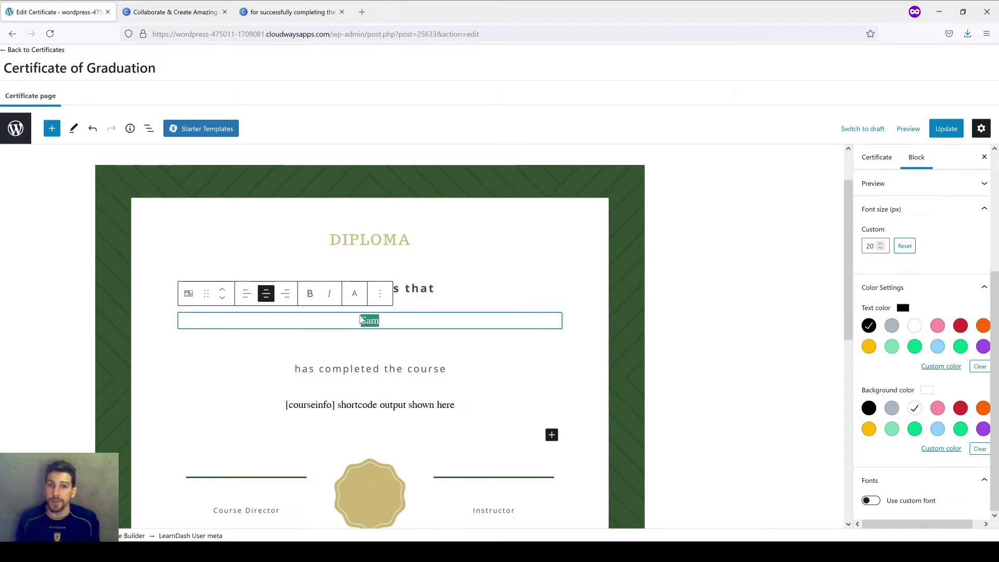
pyautogui.click(367, 351)
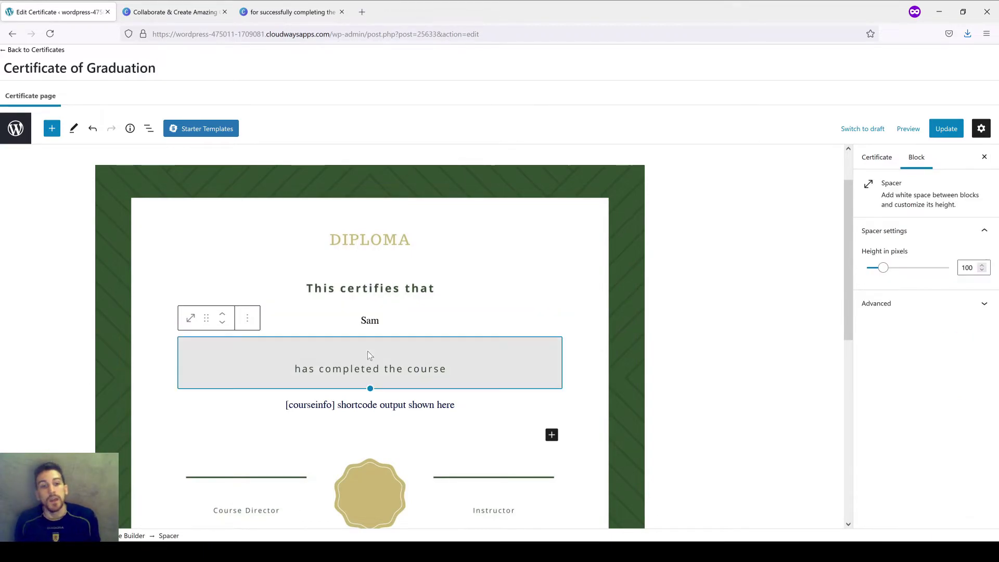
pyautogui.click(370, 323)
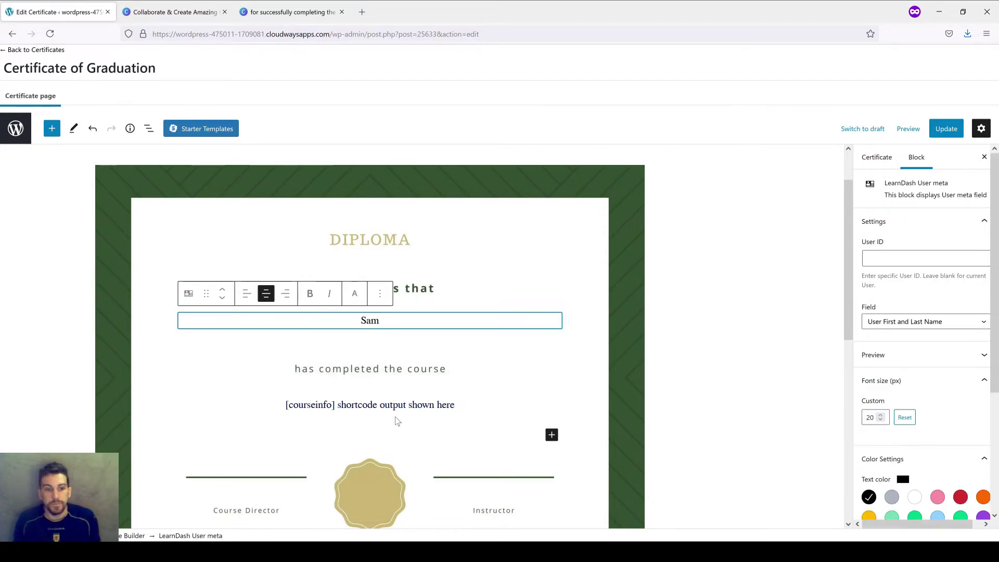
pyautogui.click(382, 403)
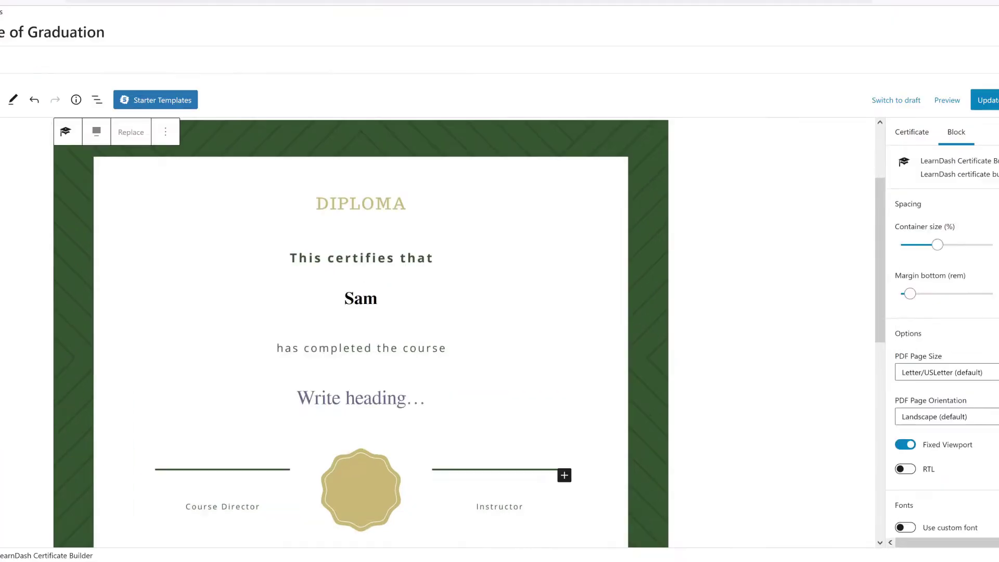
# Insert a 50/50 Columns block with a signature-name paragraph in each column
pyautogui.click(603, 411)
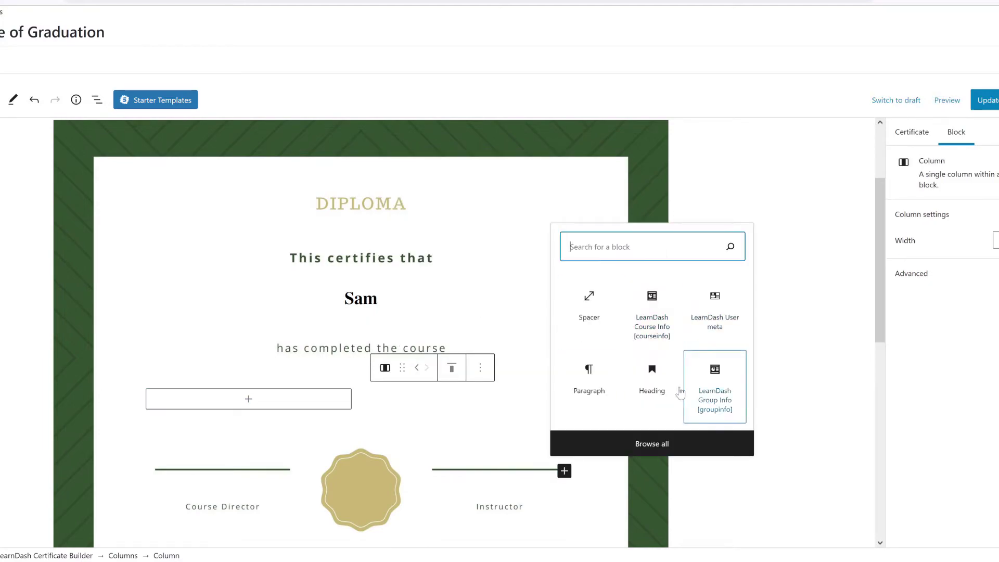
pyautogui.click(589, 377)
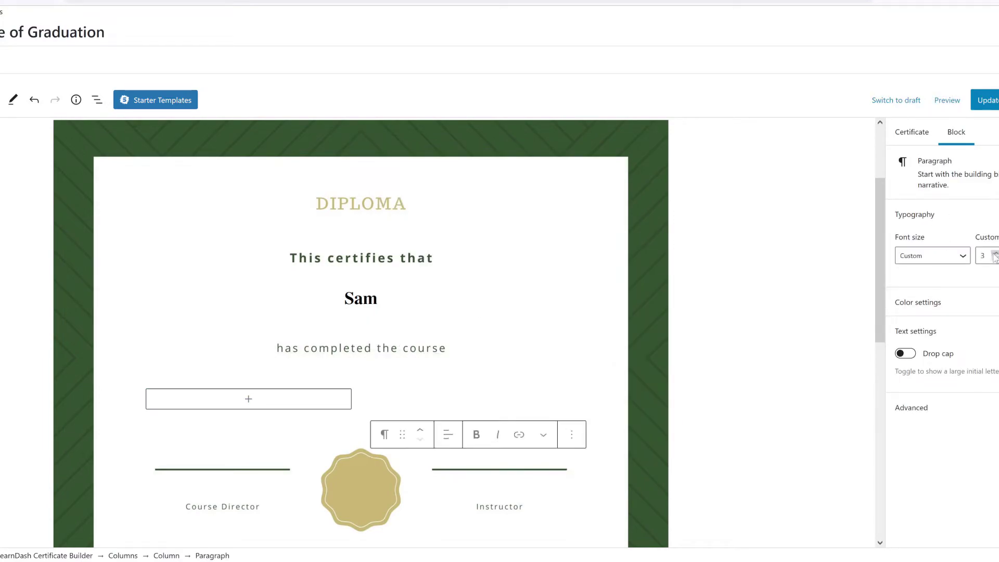
pyautogui.scroll(-1, 479, 459)
pyautogui.scroll(1, 479, 460)
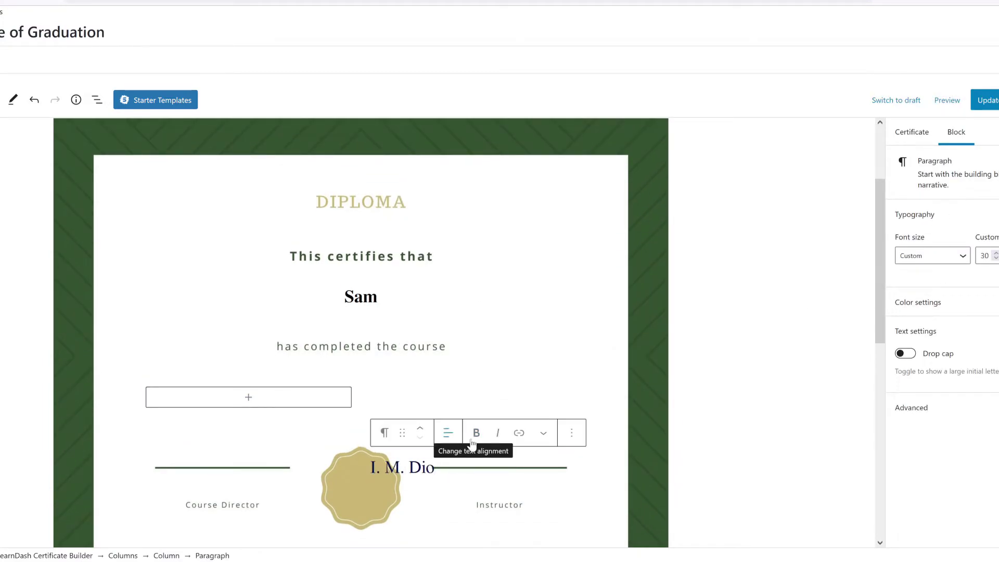
pyautogui.click(248, 381)
pyautogui.click(185, 217)
pyautogui.write('C. San Diego')
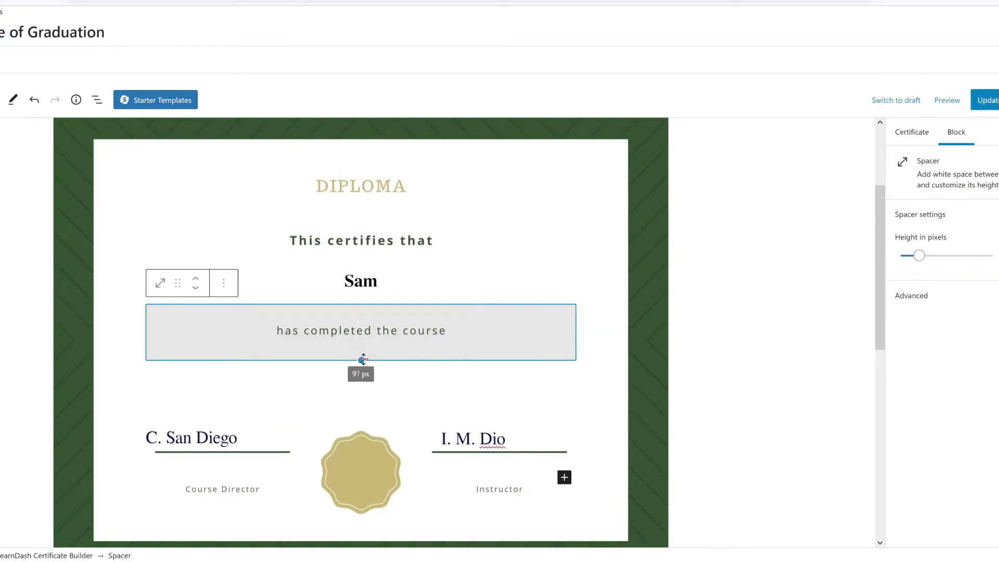
# Shrink the Spacer, add a block to the right column, and open Preview
pyautogui.moveTo(364, 359); pyautogui.dragTo(361, 343)
pyautogui.click(564, 462)
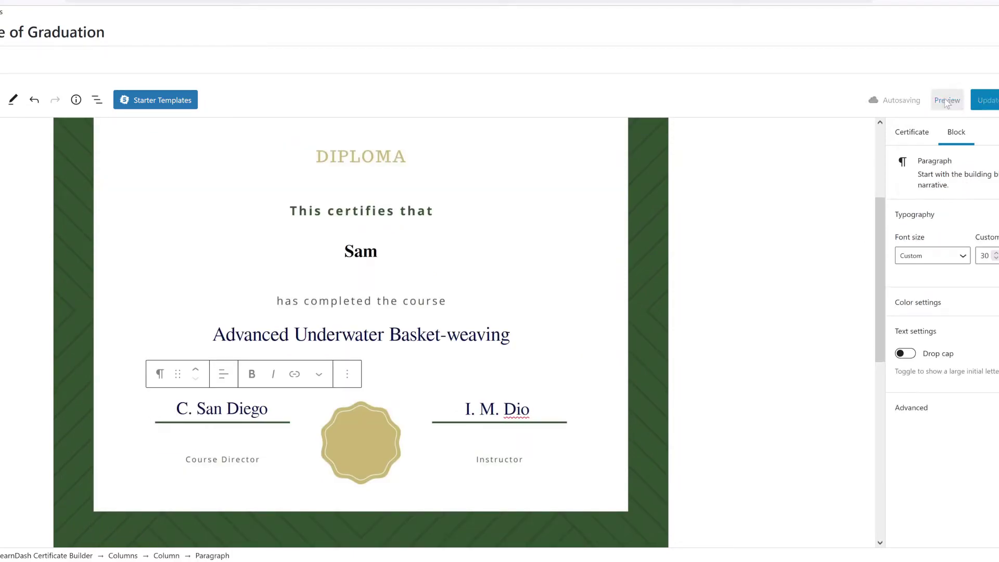
pyautogui.click(947, 100)
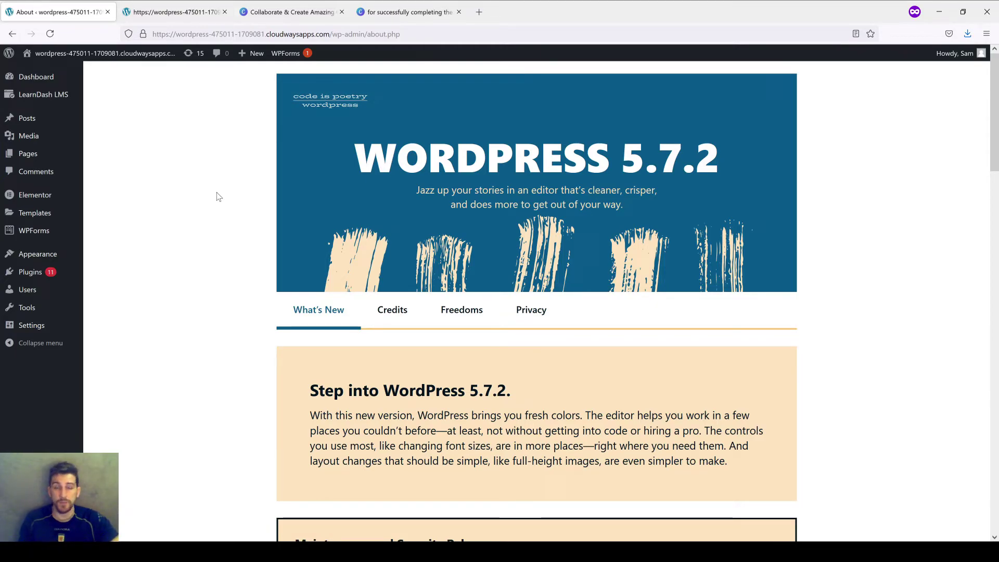
pyautogui.moveTo(38, 93)
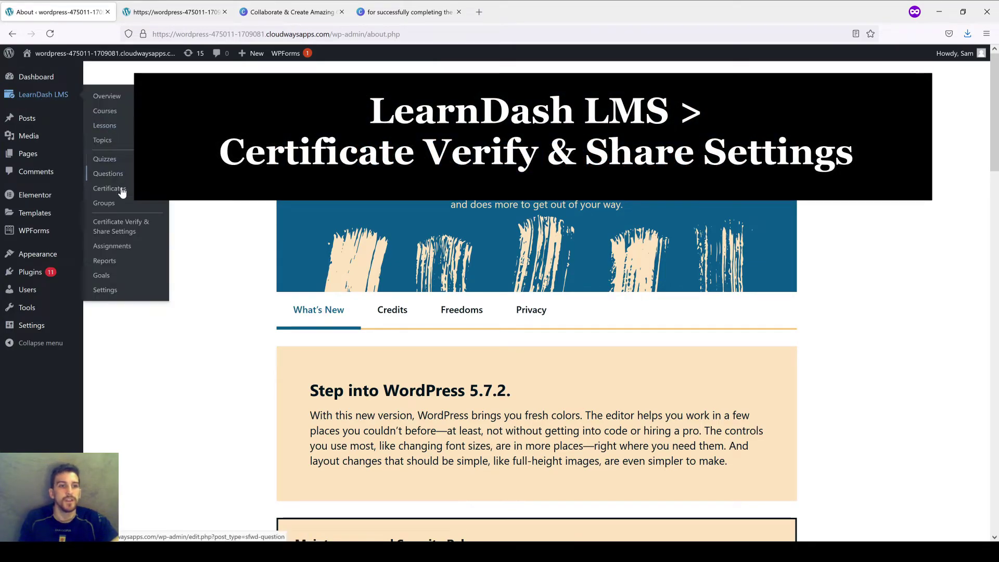
# Review Verify & Share License, Social Sharing (certificate image sharing on) and LinkedIn Company ID settings
pyautogui.click(134, 234)
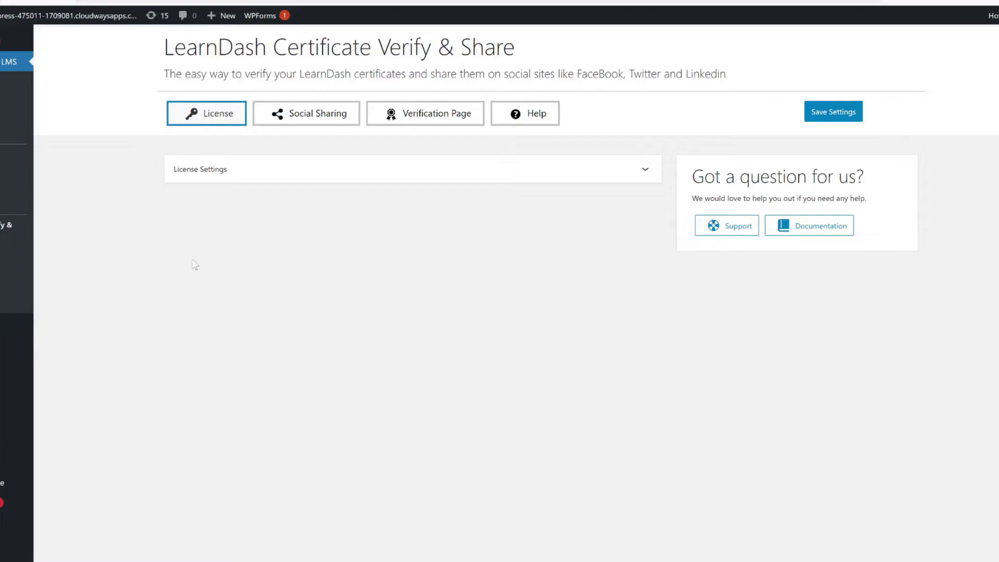
pyautogui.click(218, 168)
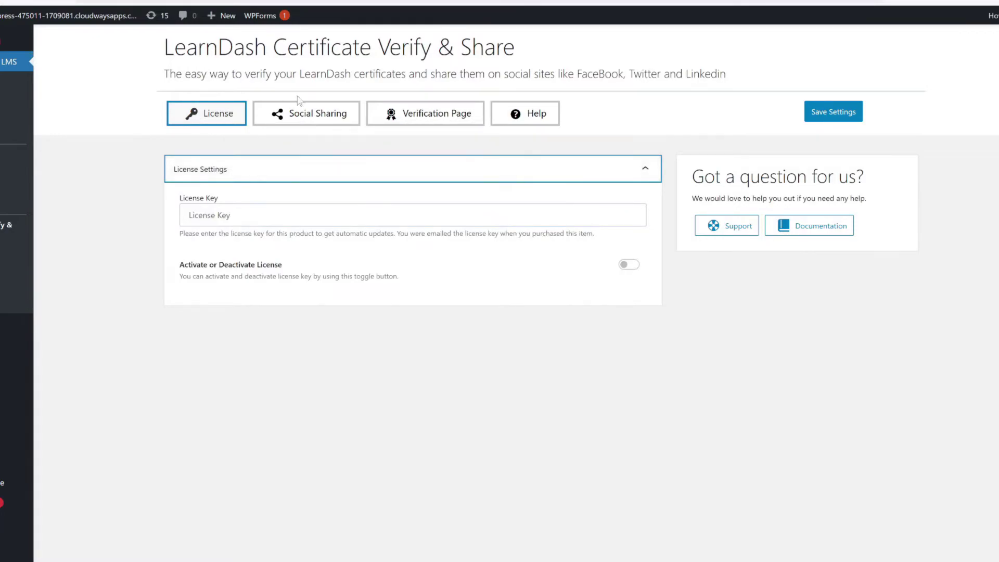
pyautogui.click(303, 116)
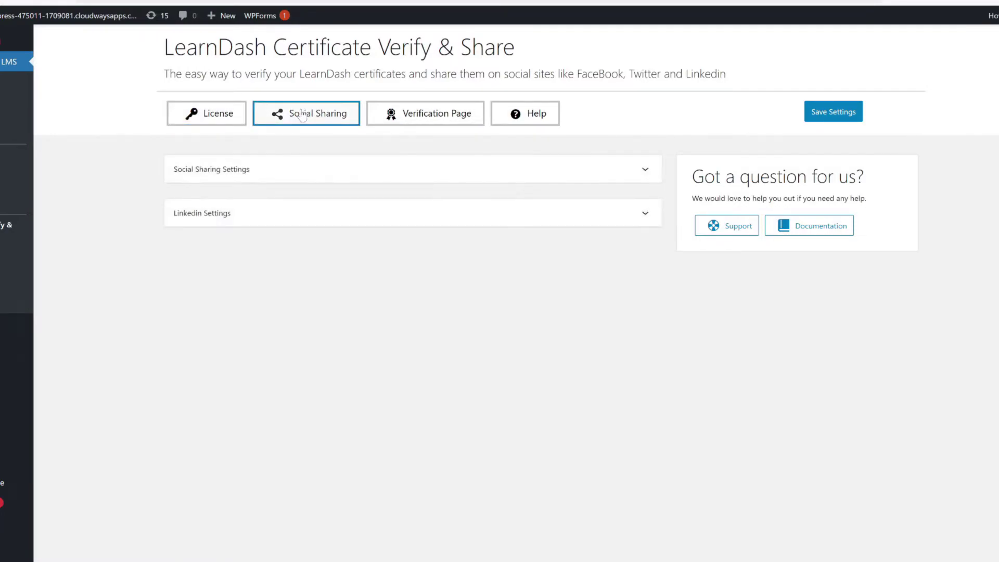
pyautogui.click(461, 172)
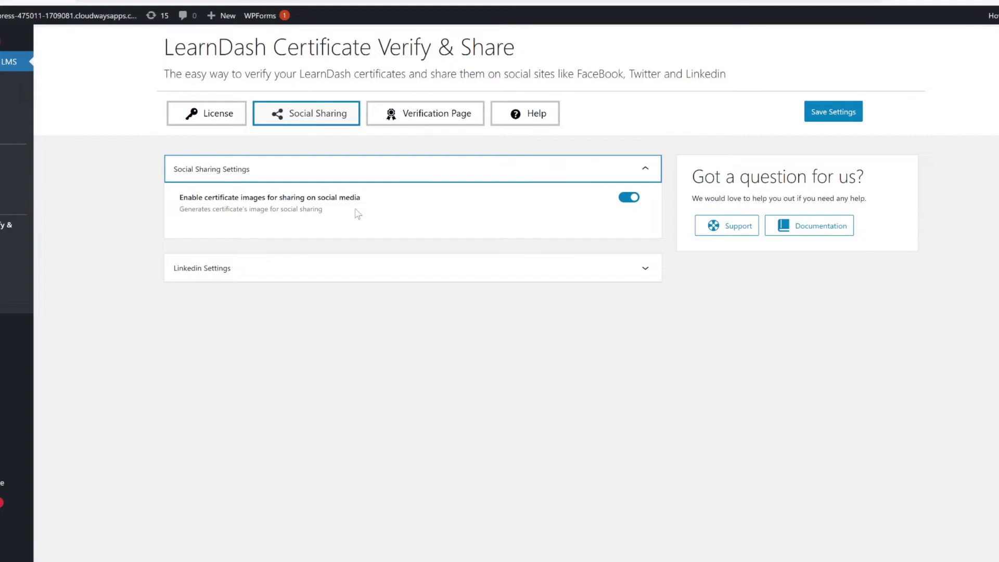
pyautogui.click(331, 273)
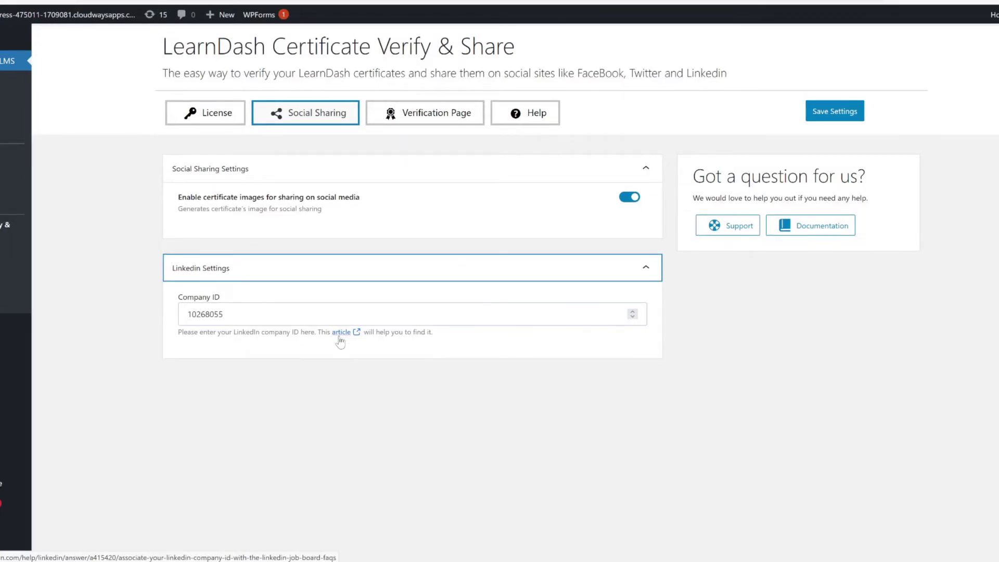
pyautogui.hotkey('ctrl', 'Tab')
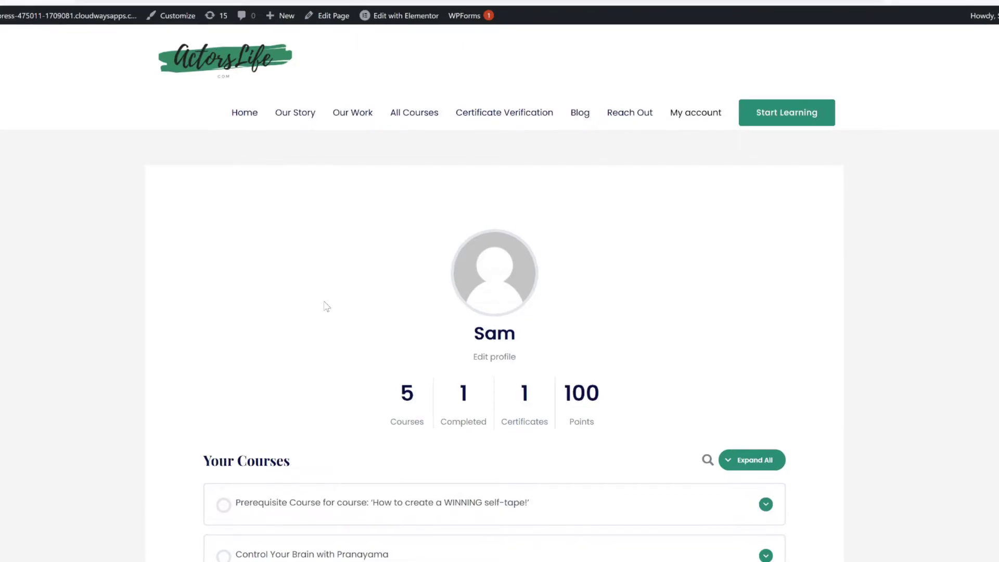
pyautogui.scroll(-8, 357, 353)
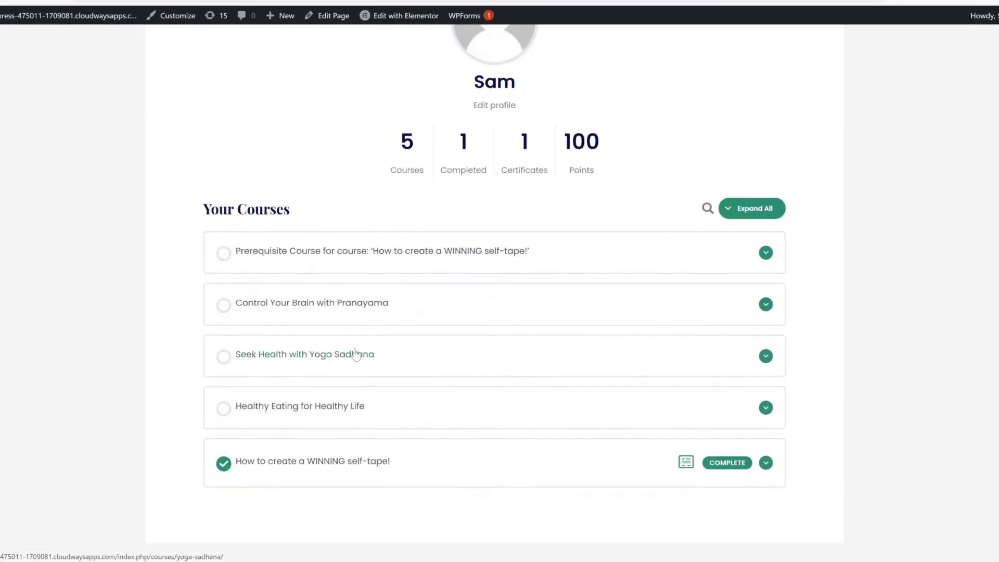
pyautogui.scroll(1, 351, 333)
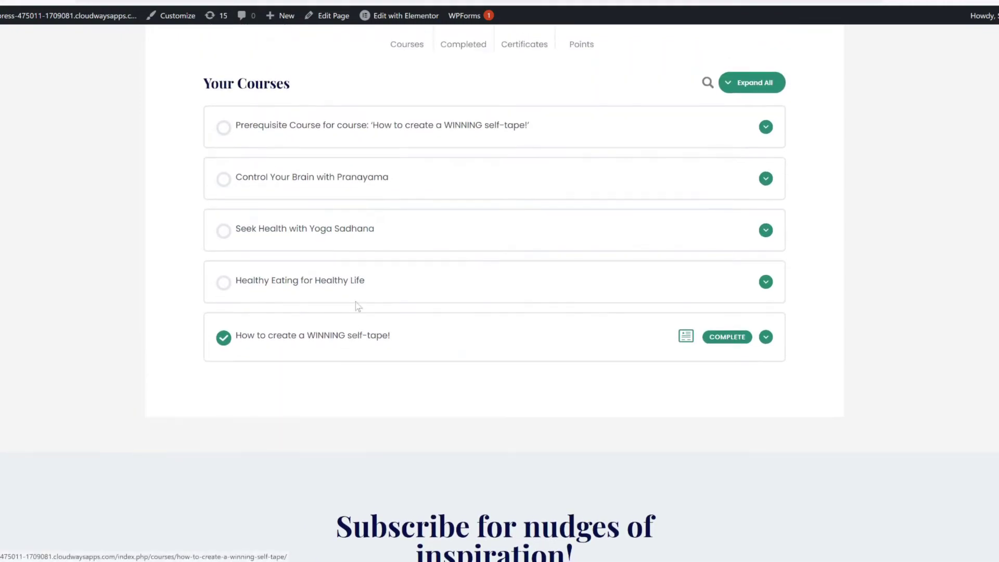
pyautogui.click(376, 339)
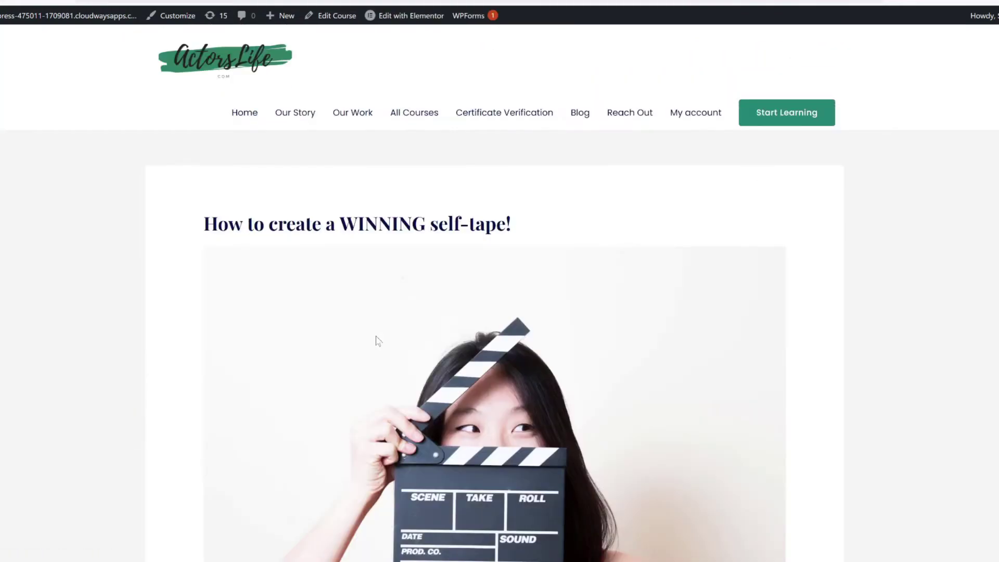
pyautogui.scroll(-7, 378, 340)
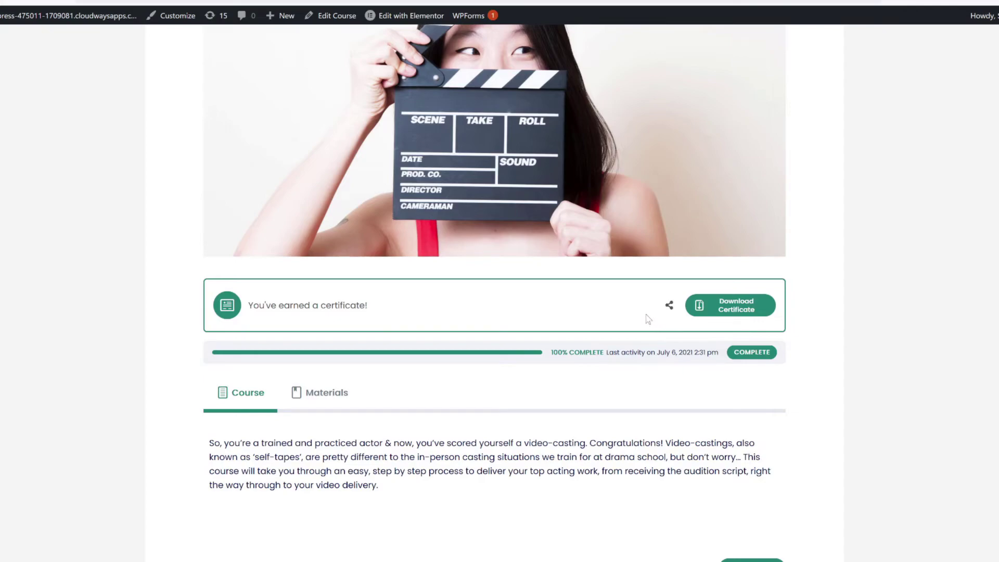
pyautogui.moveTo(669, 309)
pyautogui.click(669, 306)
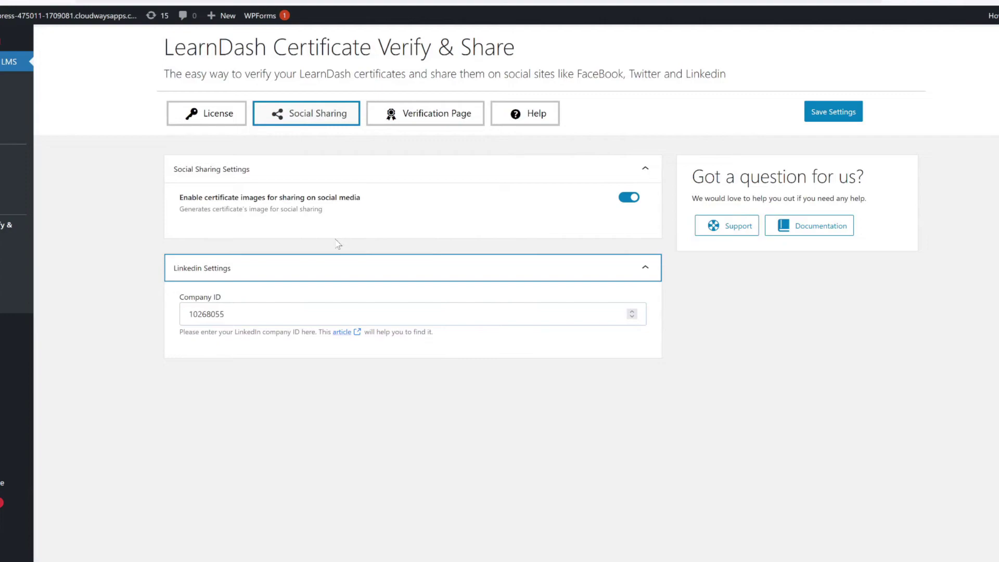
# Show the Verification Page Settings, using the Certificate Verification page and Template 01
pyautogui.click(415, 114)
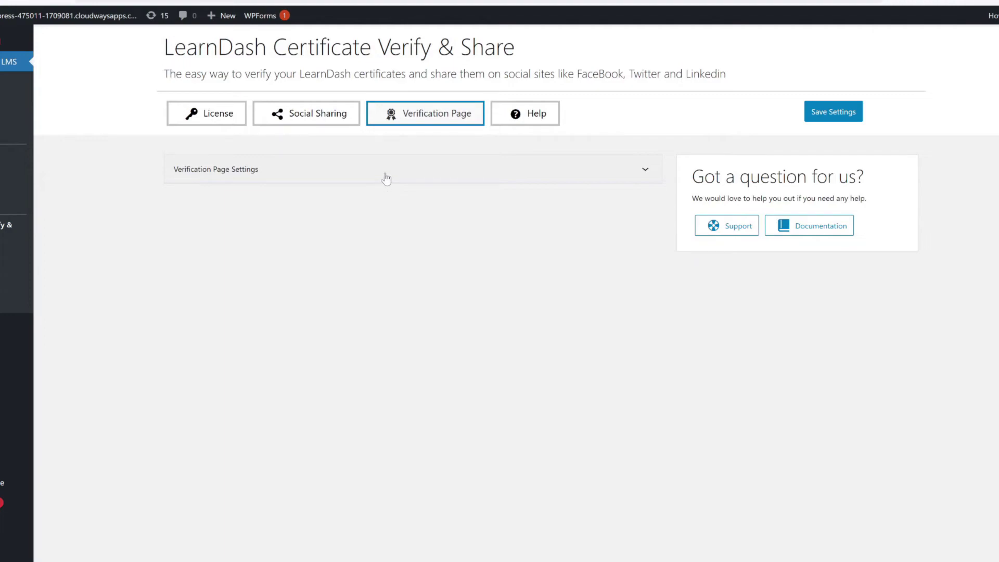
pyautogui.click(386, 179)
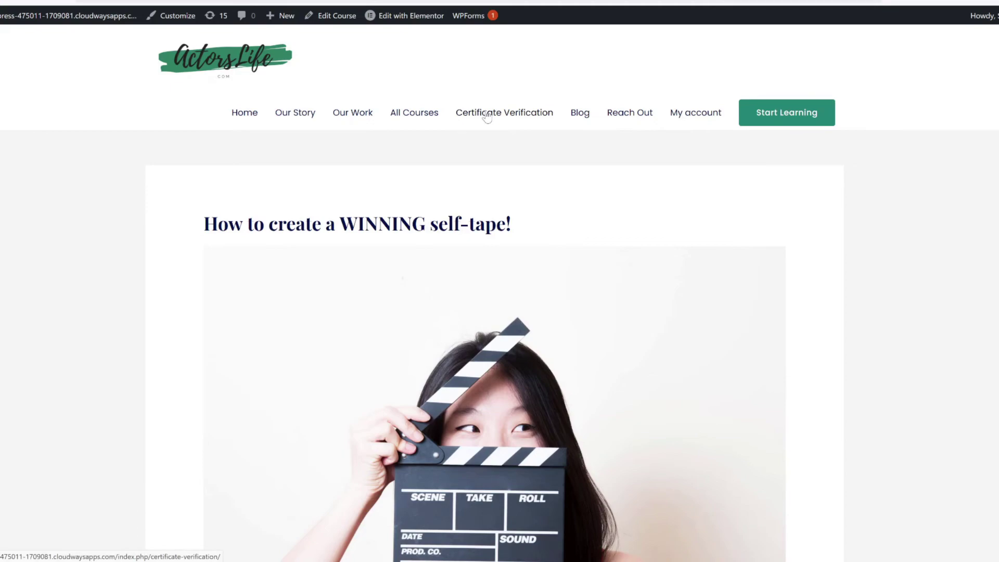
# Search Certificate Verification for a learner's Course Certificate in 'How to create a WINNING self-tape!'
pyautogui.click(486, 117)
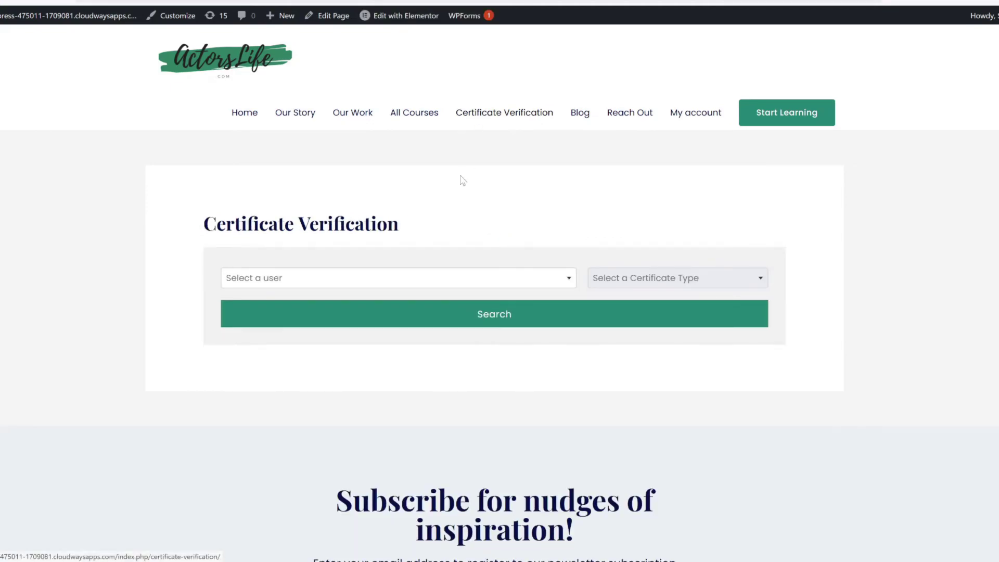
pyautogui.click(464, 280)
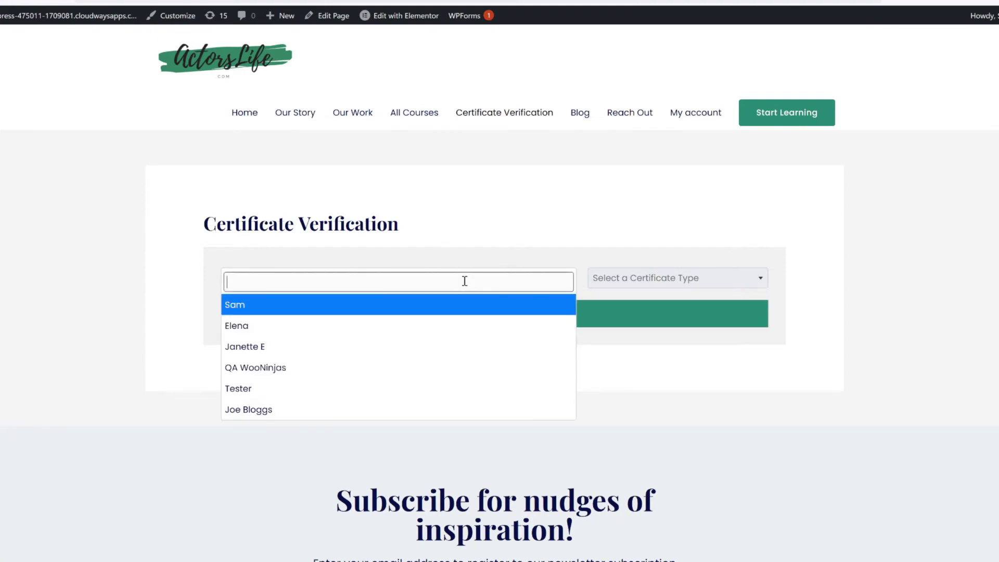
pyautogui.click(290, 414)
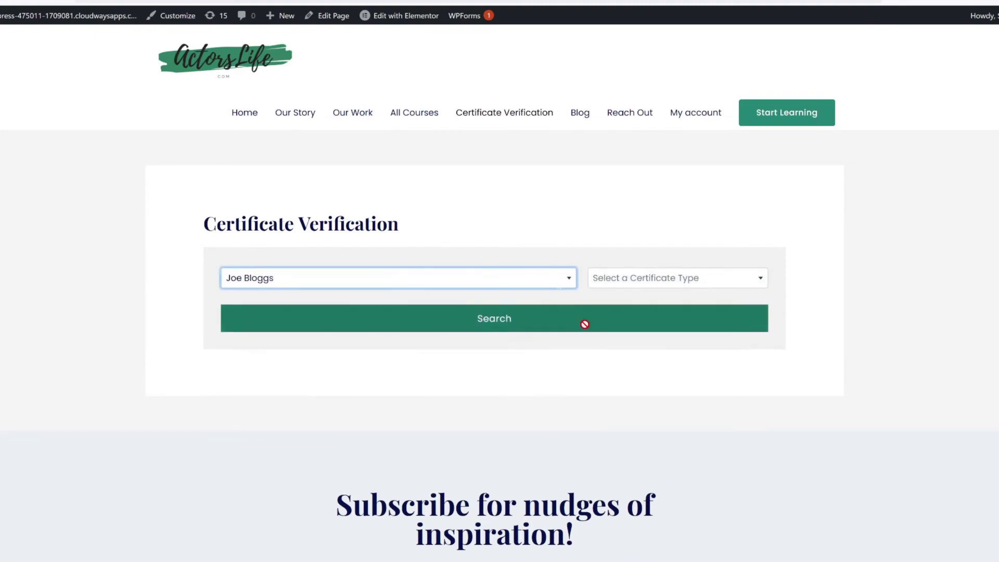
pyautogui.click(667, 284)
pyautogui.click(637, 306)
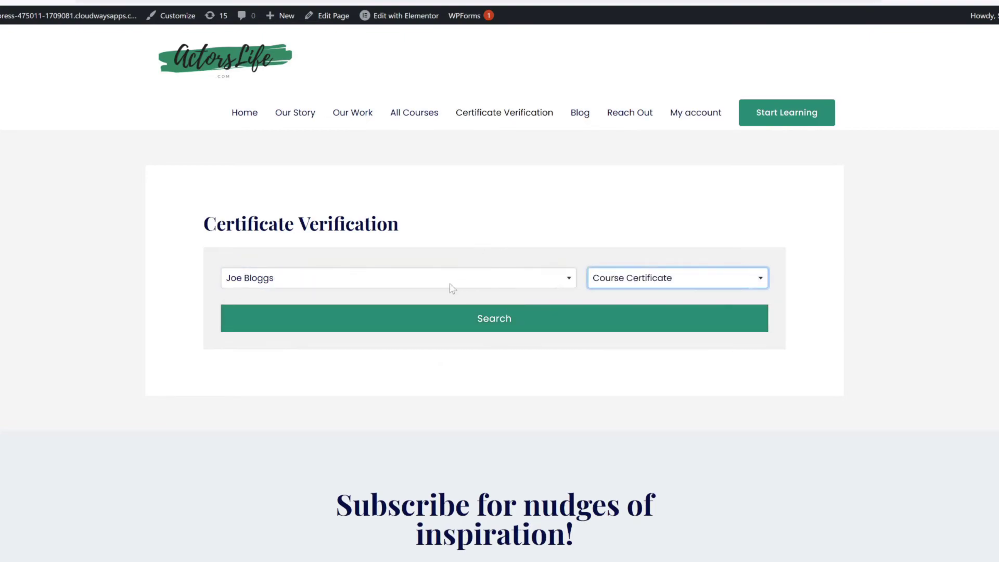
pyautogui.click(418, 308)
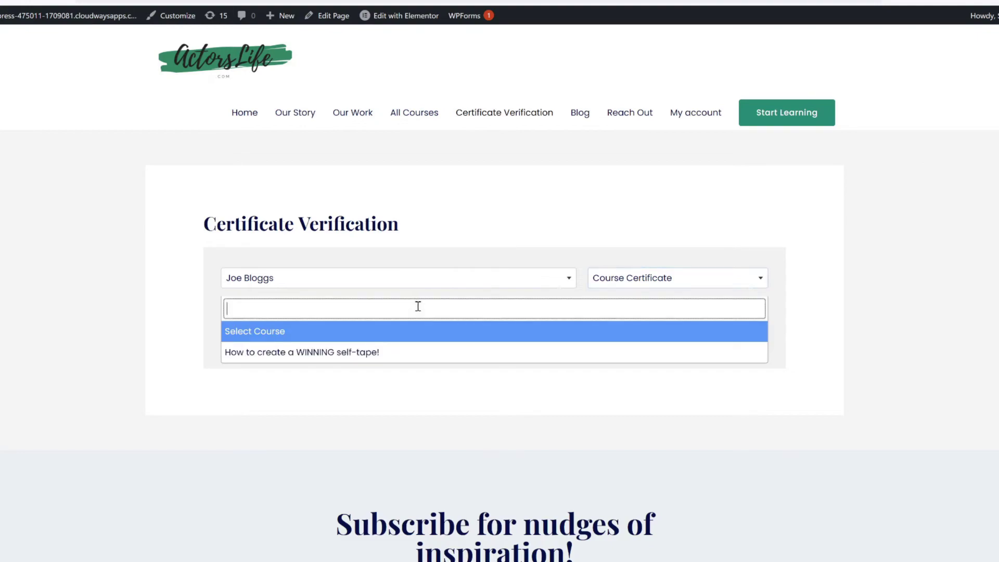
pyautogui.click(378, 354)
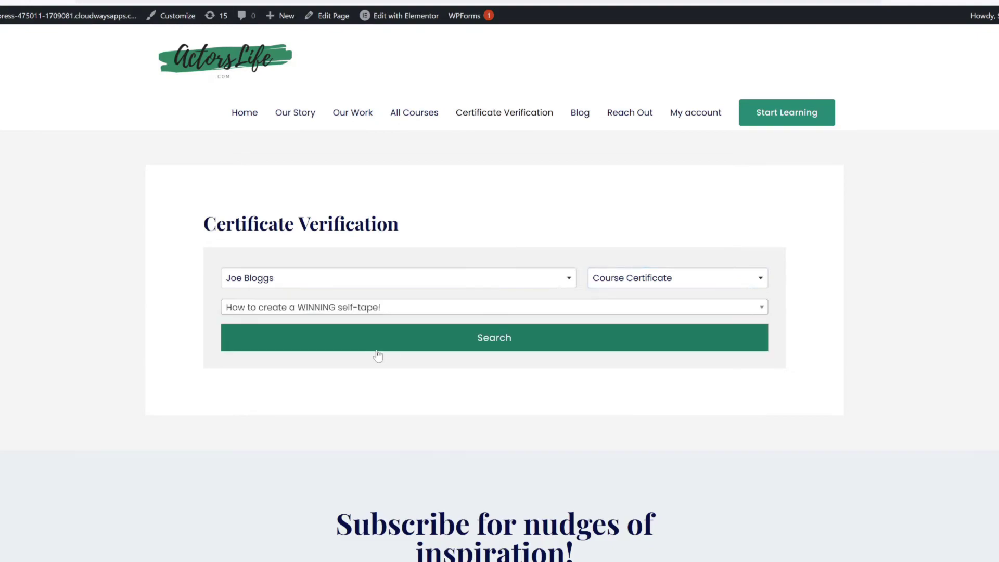
pyautogui.click(480, 343)
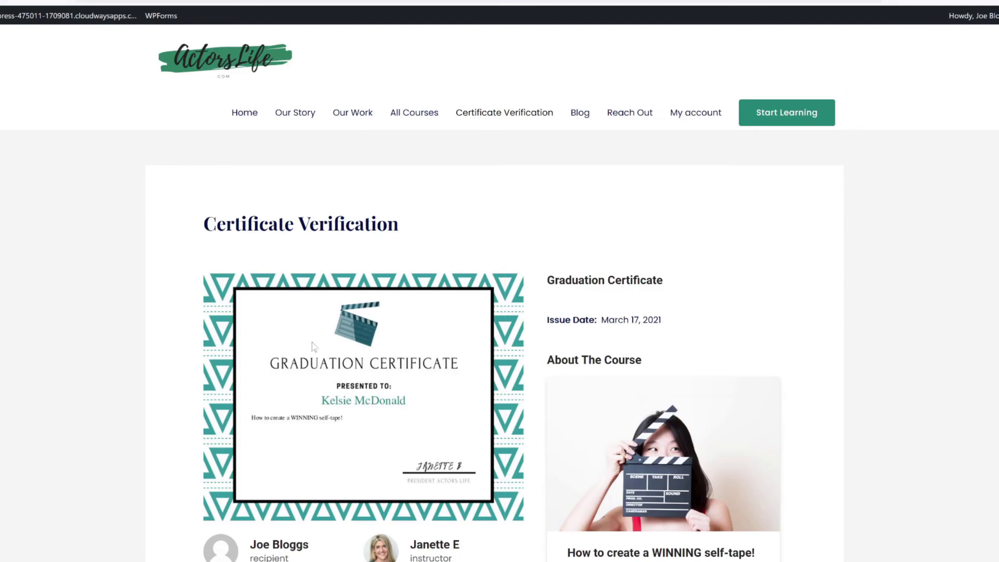
# Scroll through the verified Graduation Certificate, issued March 17, 2021, to Download PDF
pyautogui.scroll(-1, 219, 359)
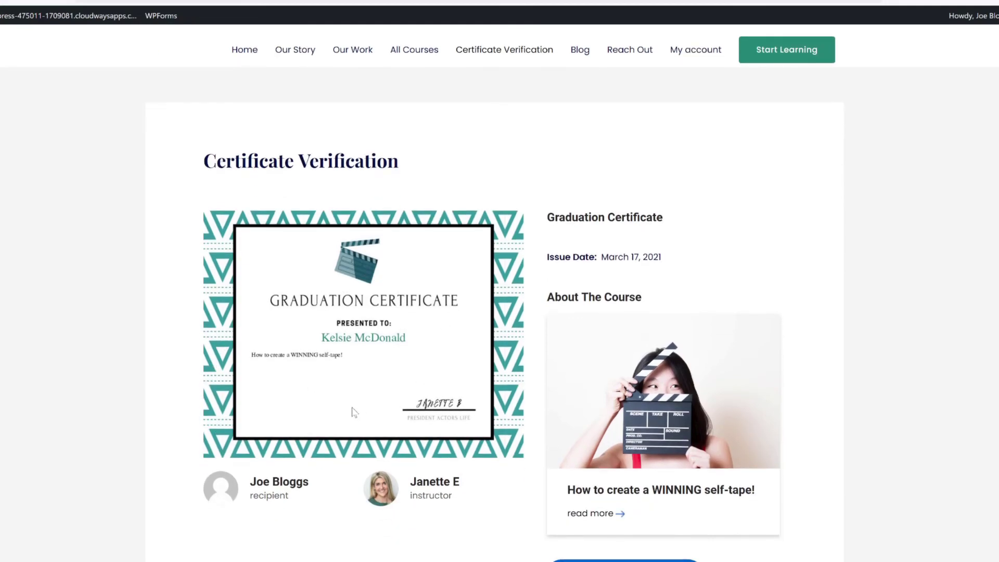
pyautogui.scroll(-1, 372, 364)
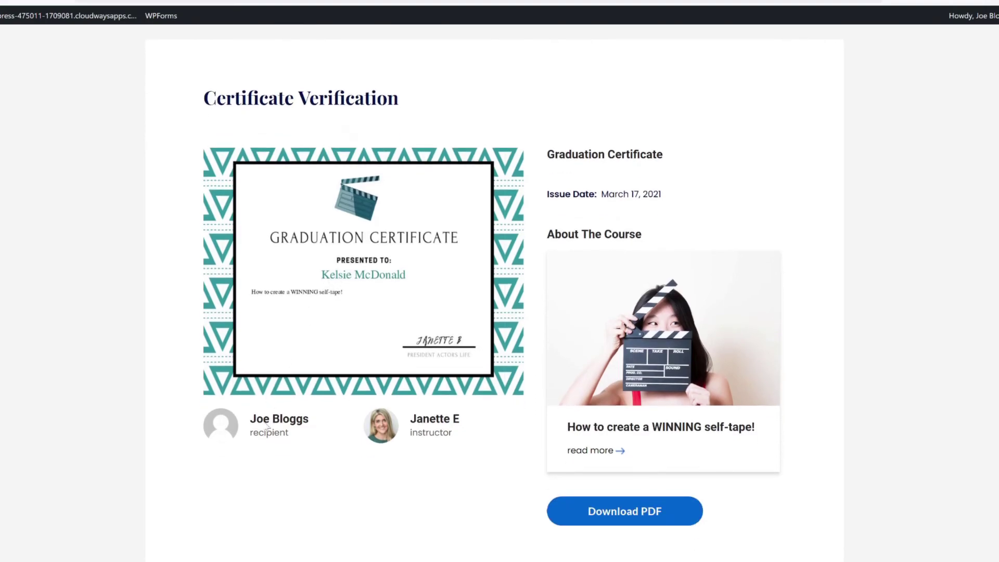